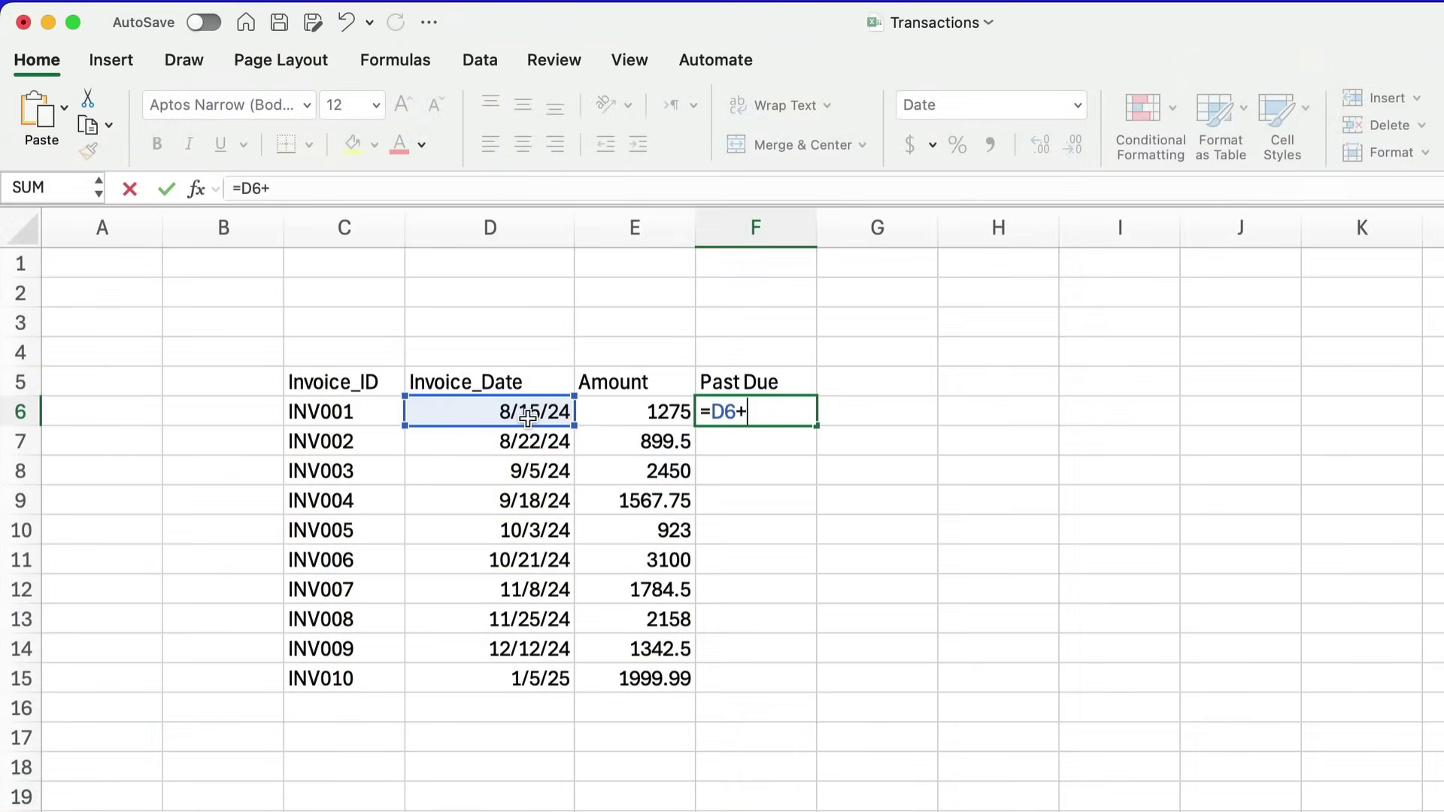
Enter =D6+30 in cell F6 and fill the formula down the Past Due column through F15
{"action": "key", "text": "Return"}
{"action": "left_click", "coordinate": [811, 421]}
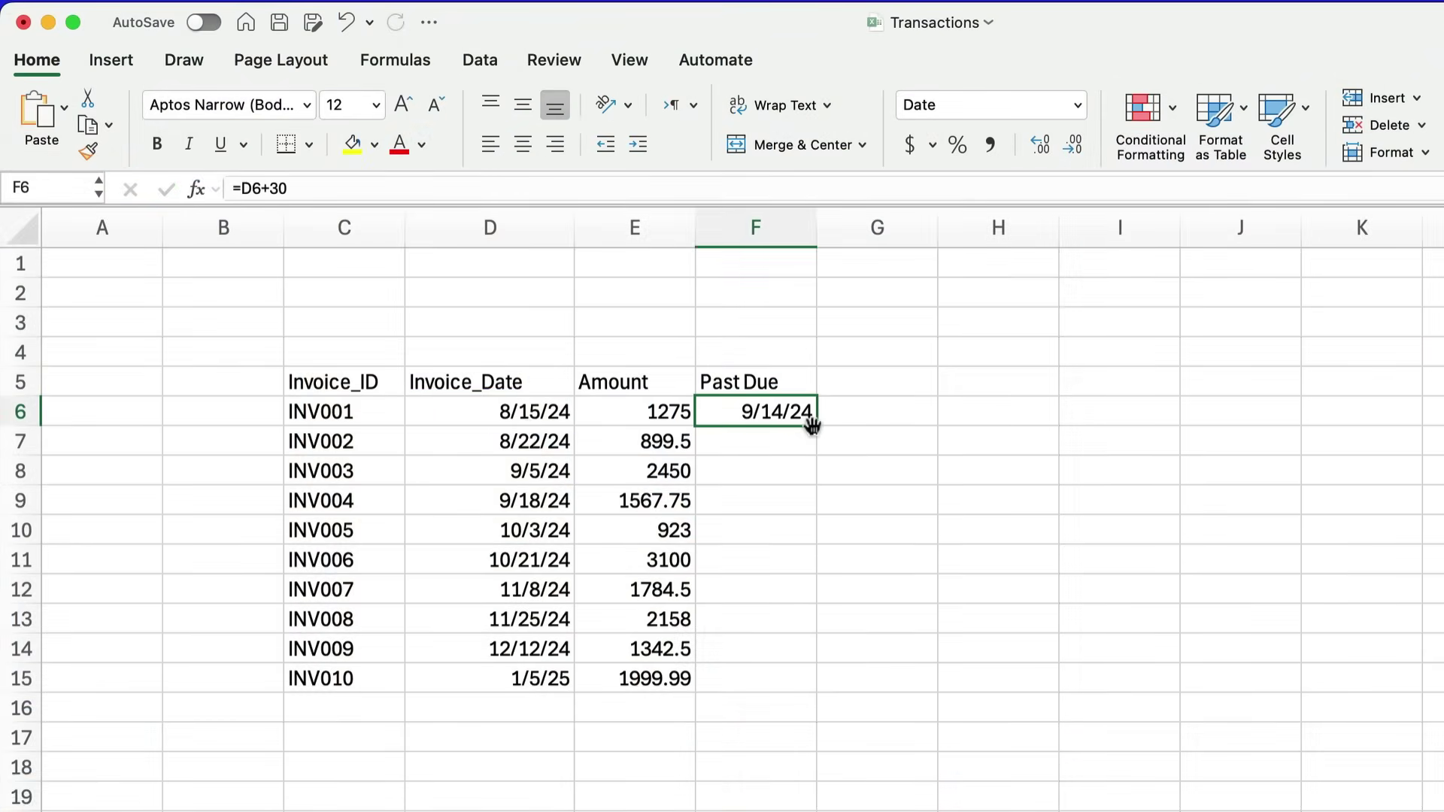
{"action": "left_click_drag", "start_coordinate": [814, 421], "coordinate": [782, 677]}
{"action": "left_click_drag", "start_coordinate": [782, 676], "coordinate": [781, 684]}
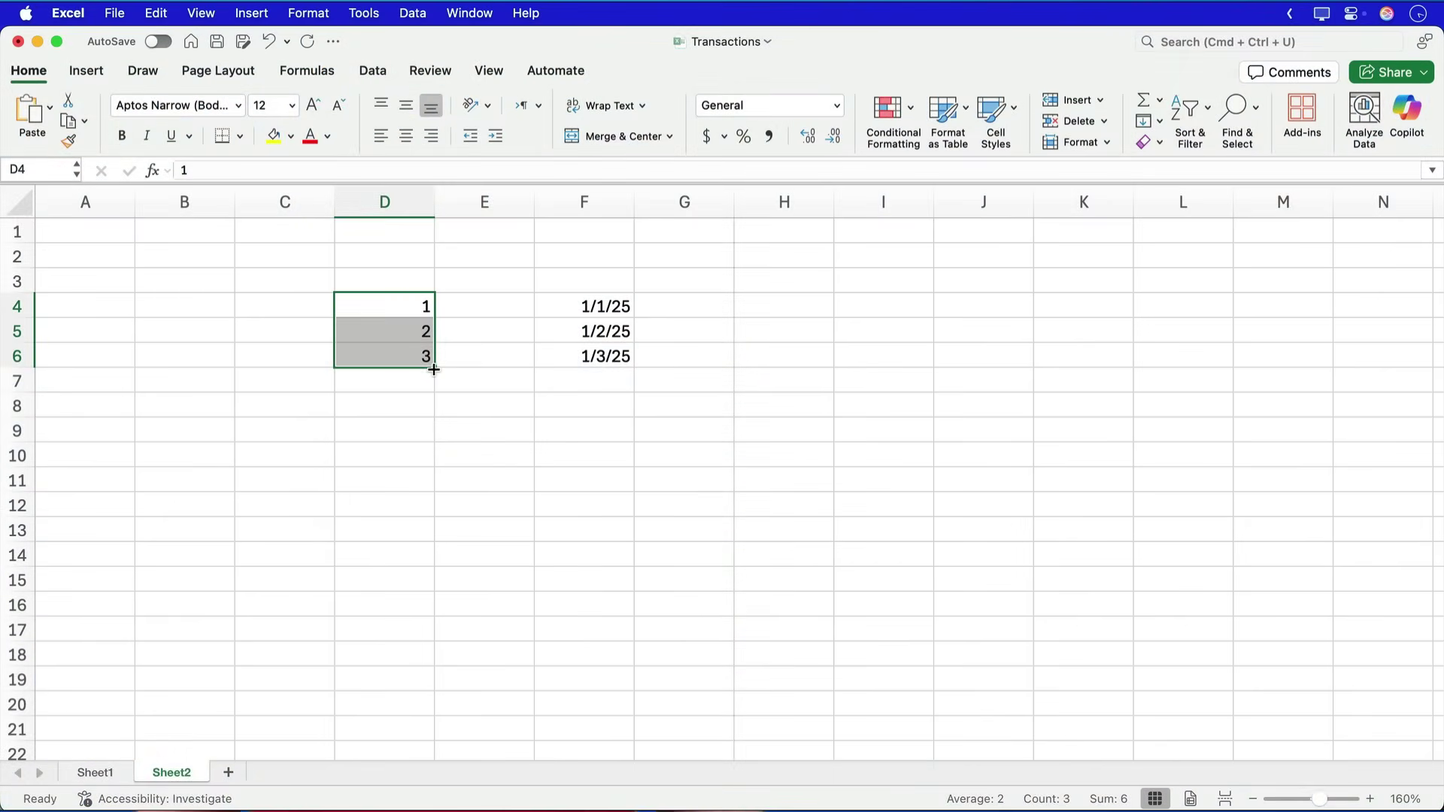
On Sheet2, extend the number series in column D down to row 18 and autofill the date series in column F
{"action": "left_click_drag", "start_coordinate": [433, 369], "coordinate": [413, 665]}
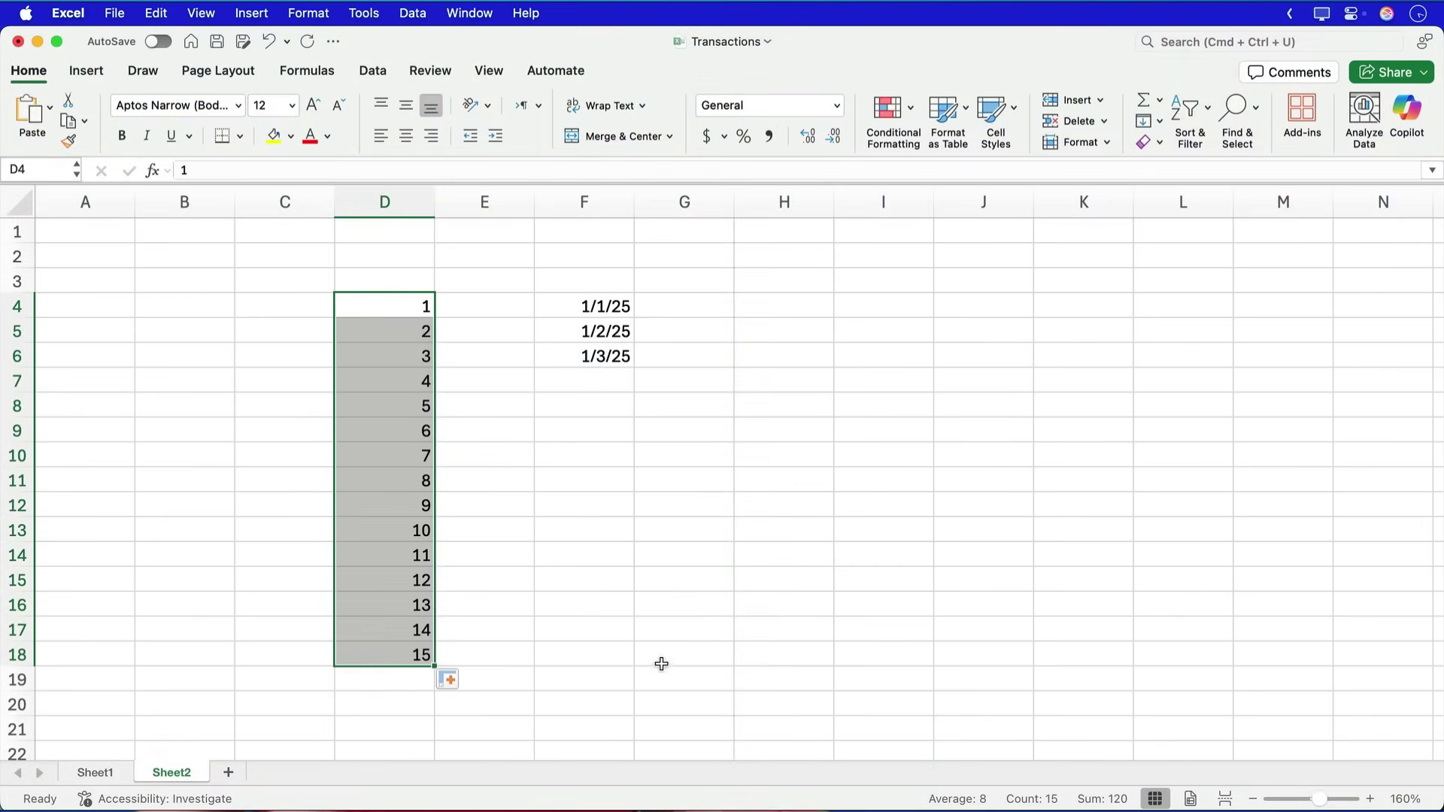
{"action": "left_click_drag", "start_coordinate": [621, 309], "coordinate": [635, 516]}
{"action": "left_click_drag", "start_coordinate": [630, 679], "coordinate": [630, 679]}
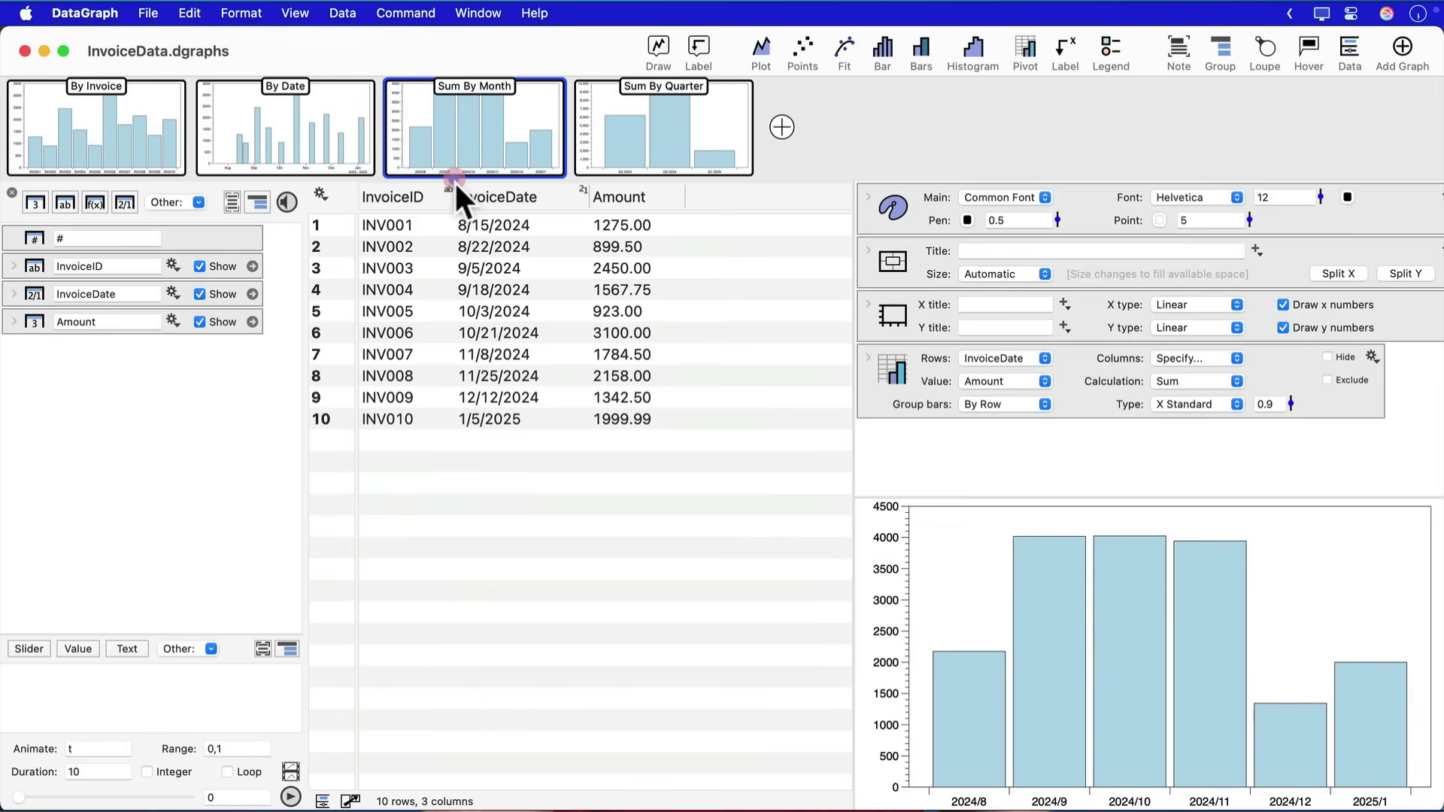
{"action": "left_click_drag", "start_coordinate": [461, 199], "coordinate": [588, 450]}
{"action": "left_click", "coordinate": [34, 294]}
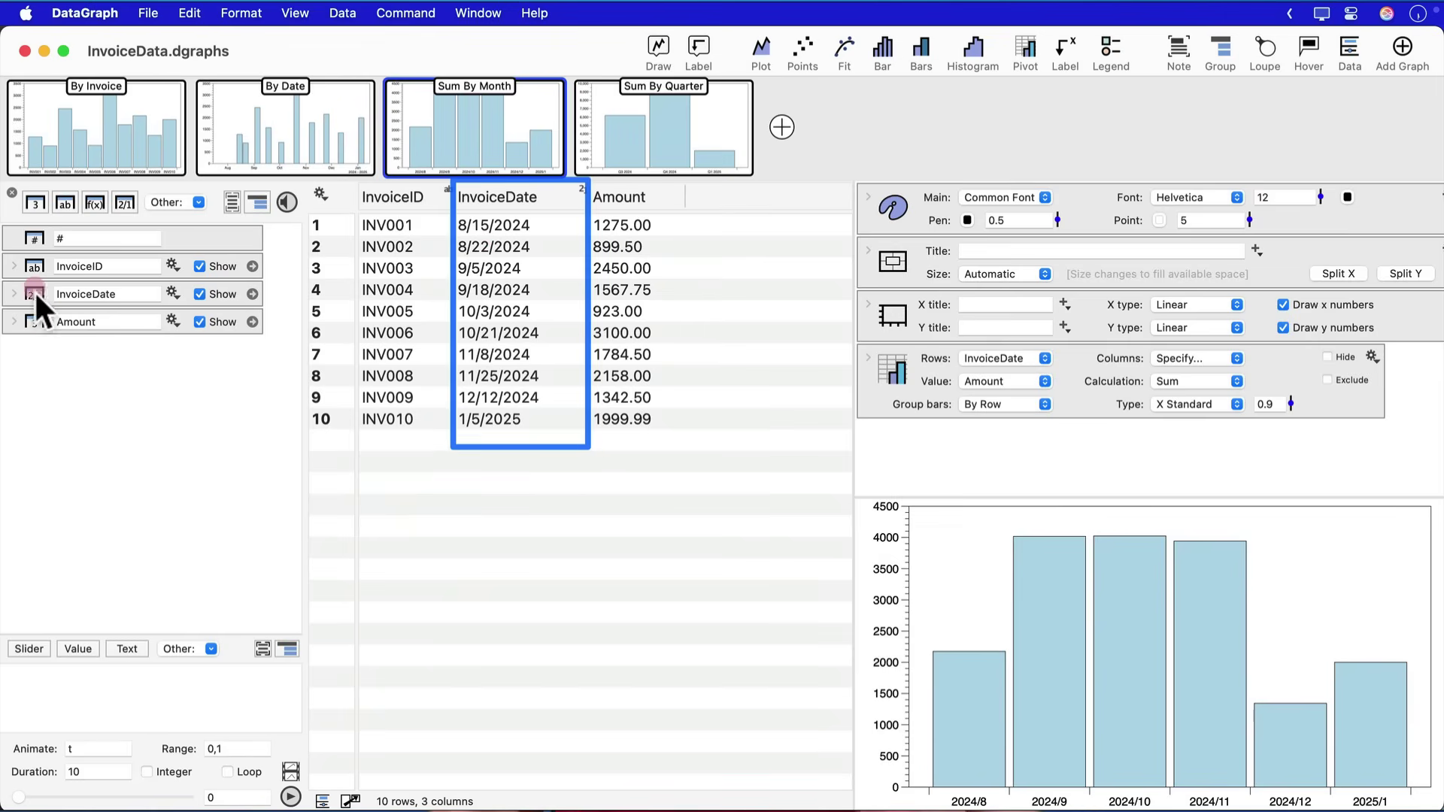
{"action": "left_click_drag", "start_coordinate": [4, 284], "coordinate": [271, 309]}
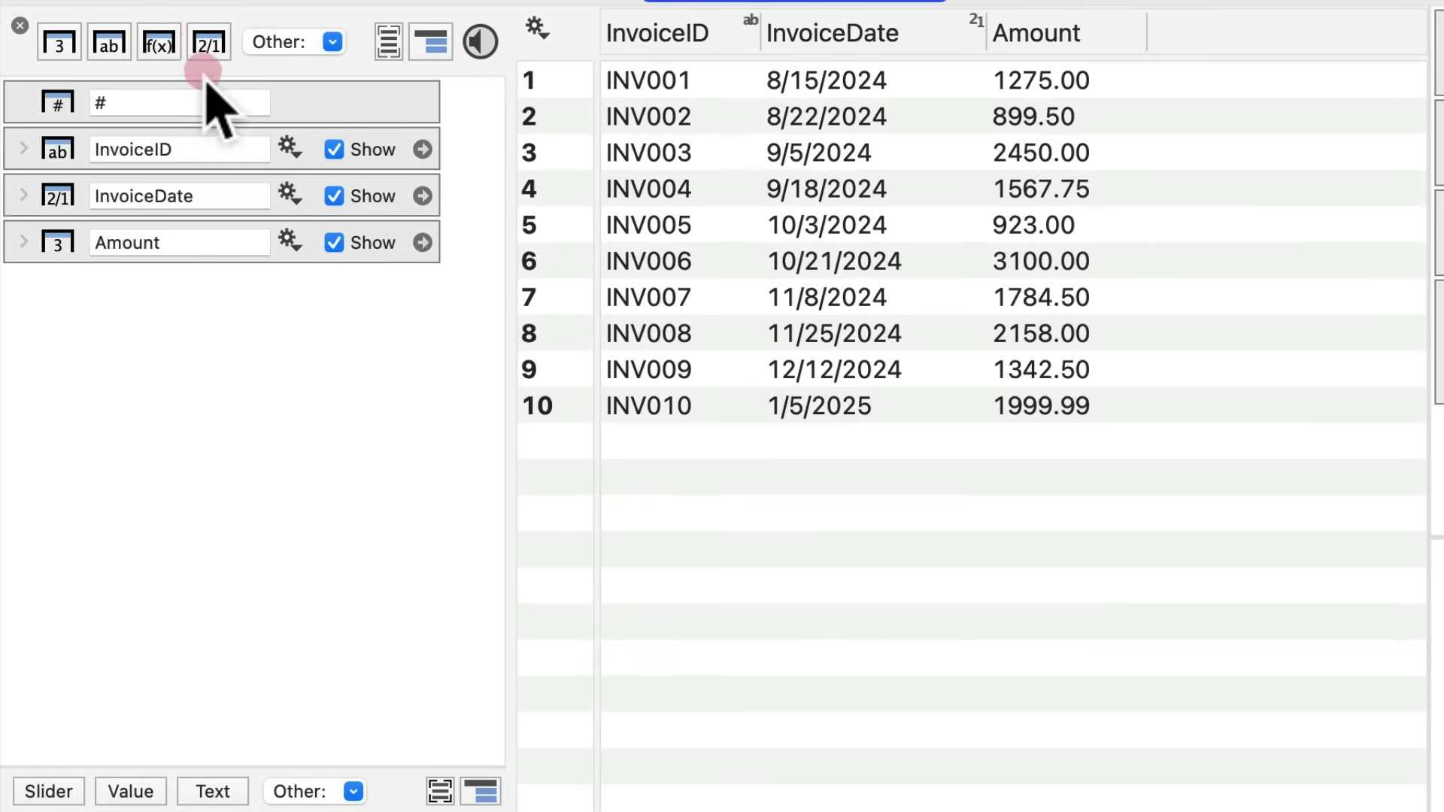
In DataGraph's InvoiceData.dgraphs, add an expression column with InvoiceDate as its formula
{"action": "left_click", "coordinate": [160, 45]}
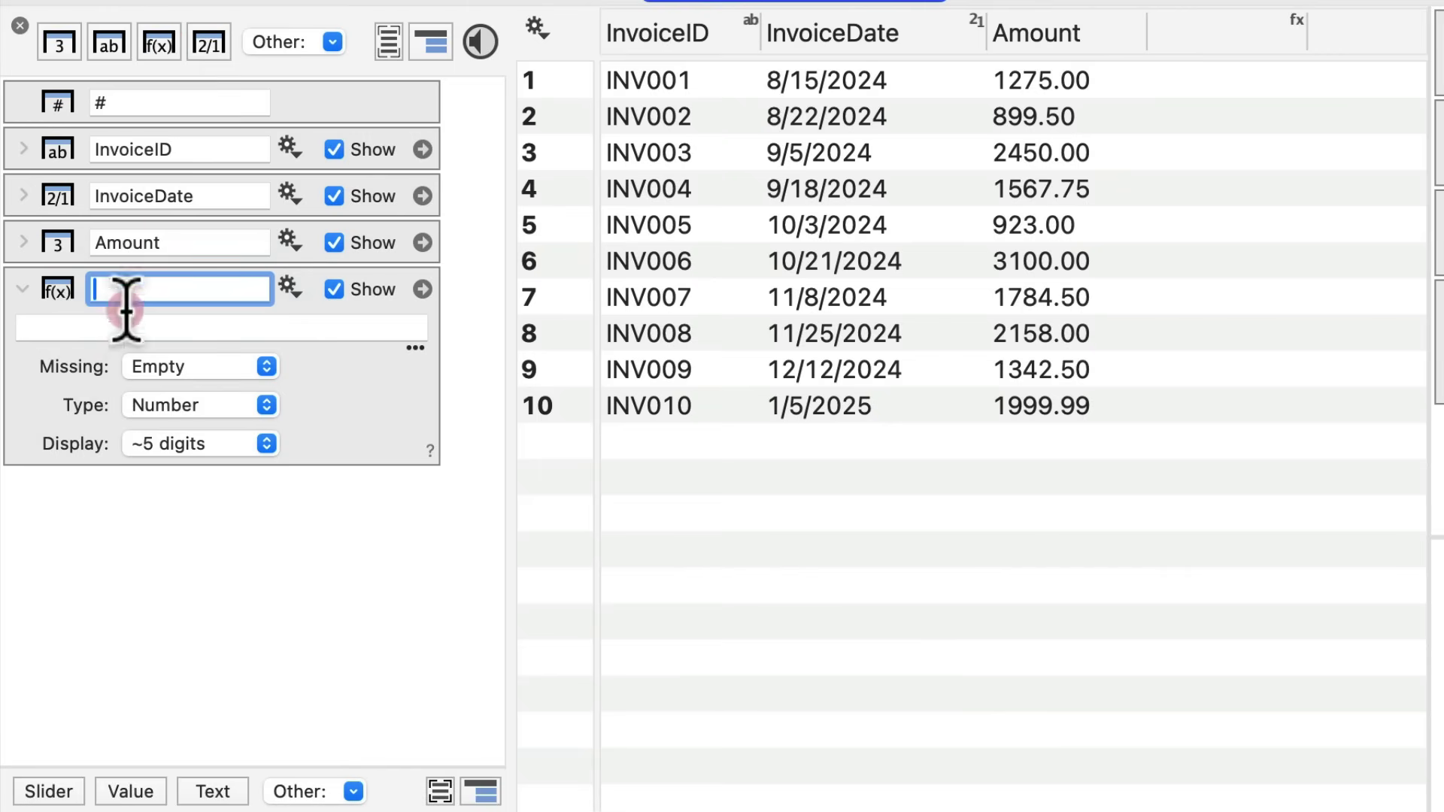
{"action": "left_click_drag", "start_coordinate": [201, 194], "coordinate": [72, 324]}
{"action": "left_click", "coordinate": [79, 402]}
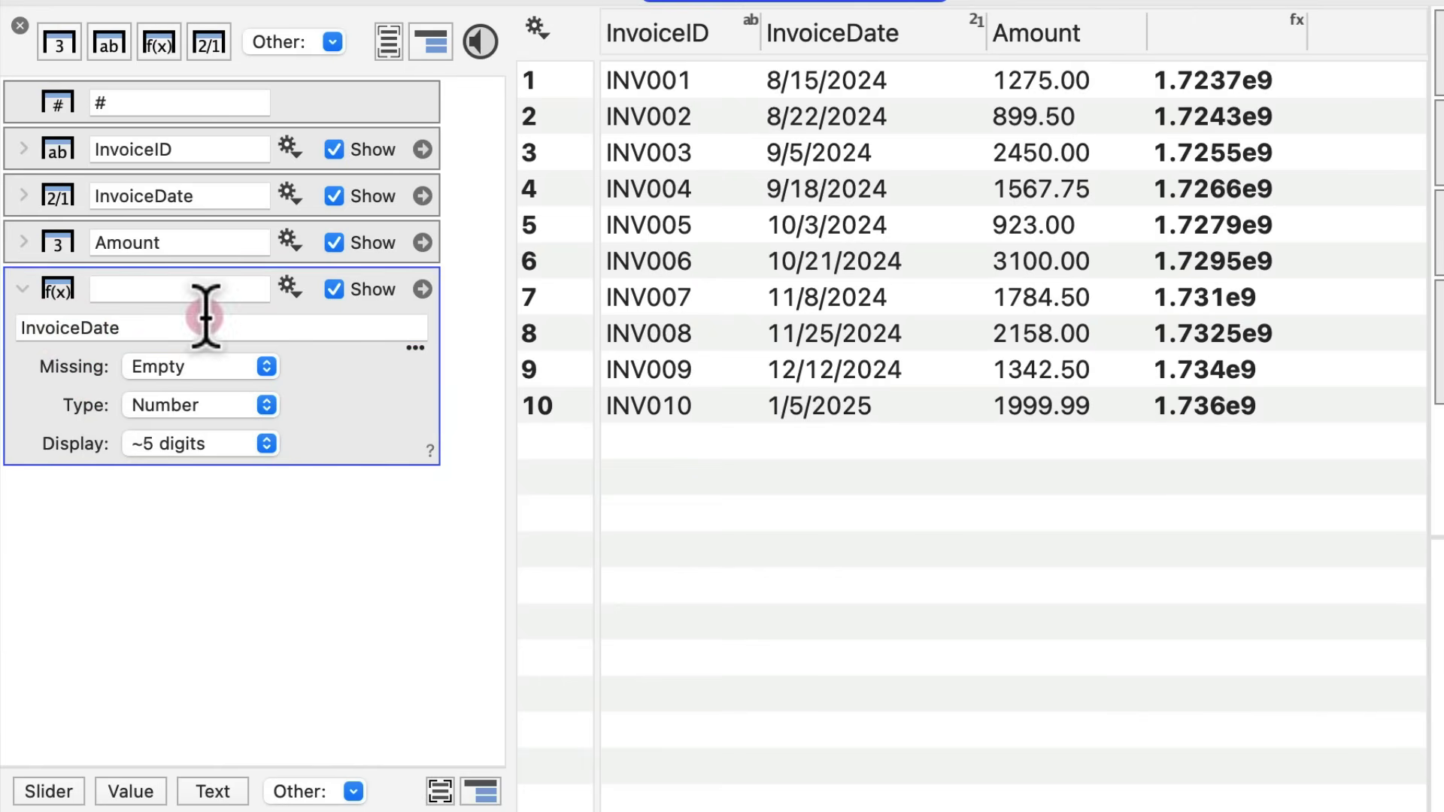
Name the new expression column DueDate and set its type to Date
{"action": "left_click", "coordinate": [194, 288]}
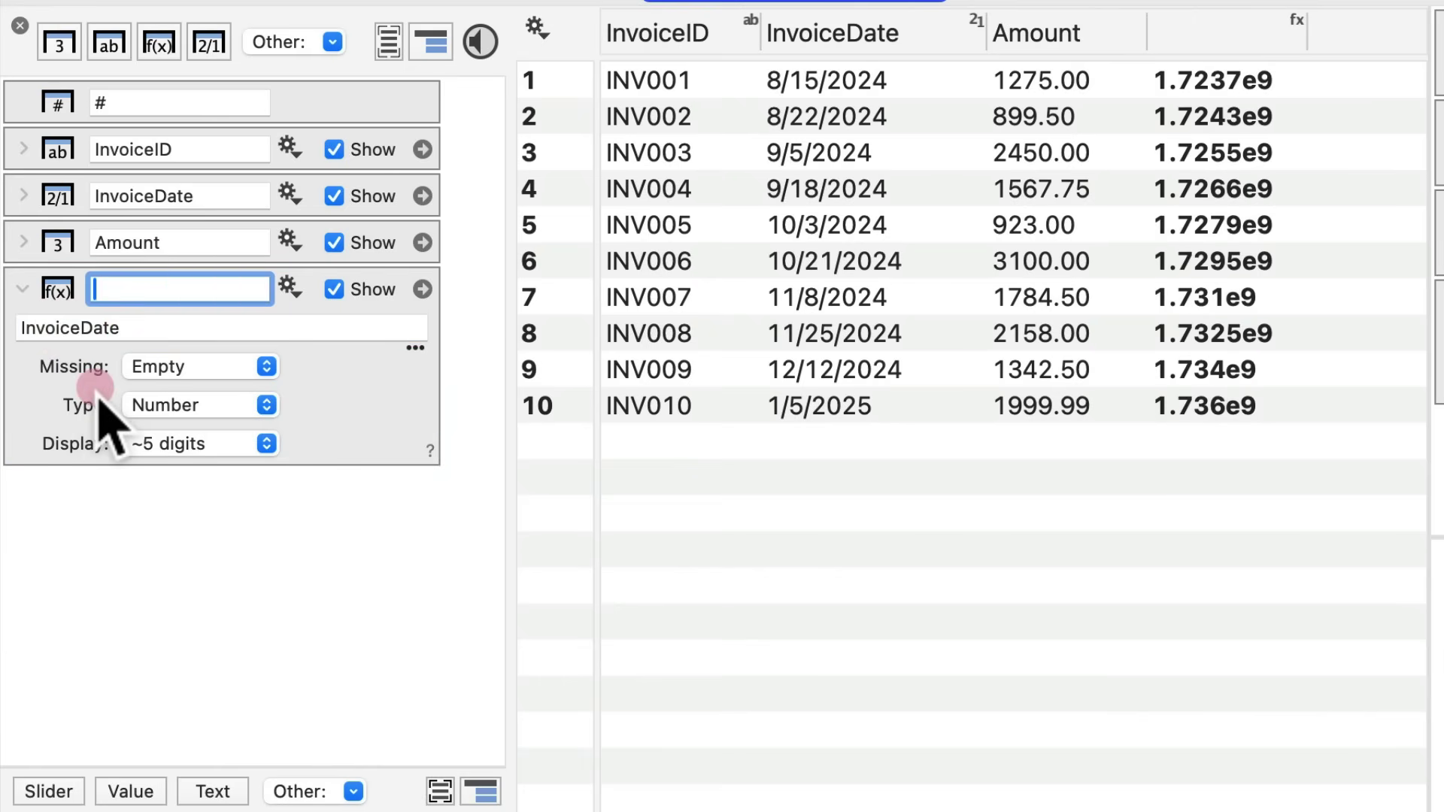
{"action": "left_click_drag", "start_coordinate": [21, 376], "coordinate": [316, 430]}
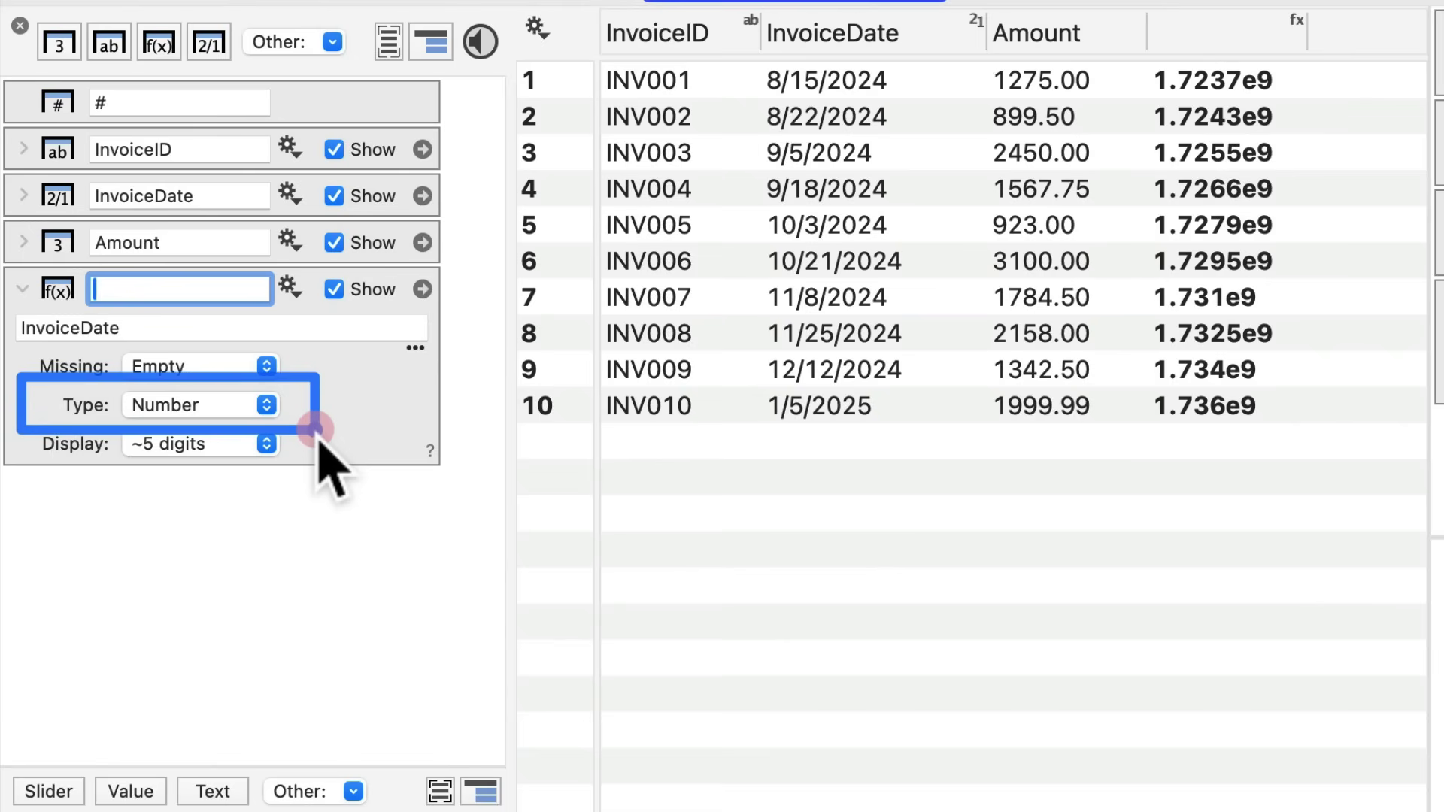
{"action": "left_click", "coordinate": [214, 405]}
{"action": "left_click", "coordinate": [213, 439]}
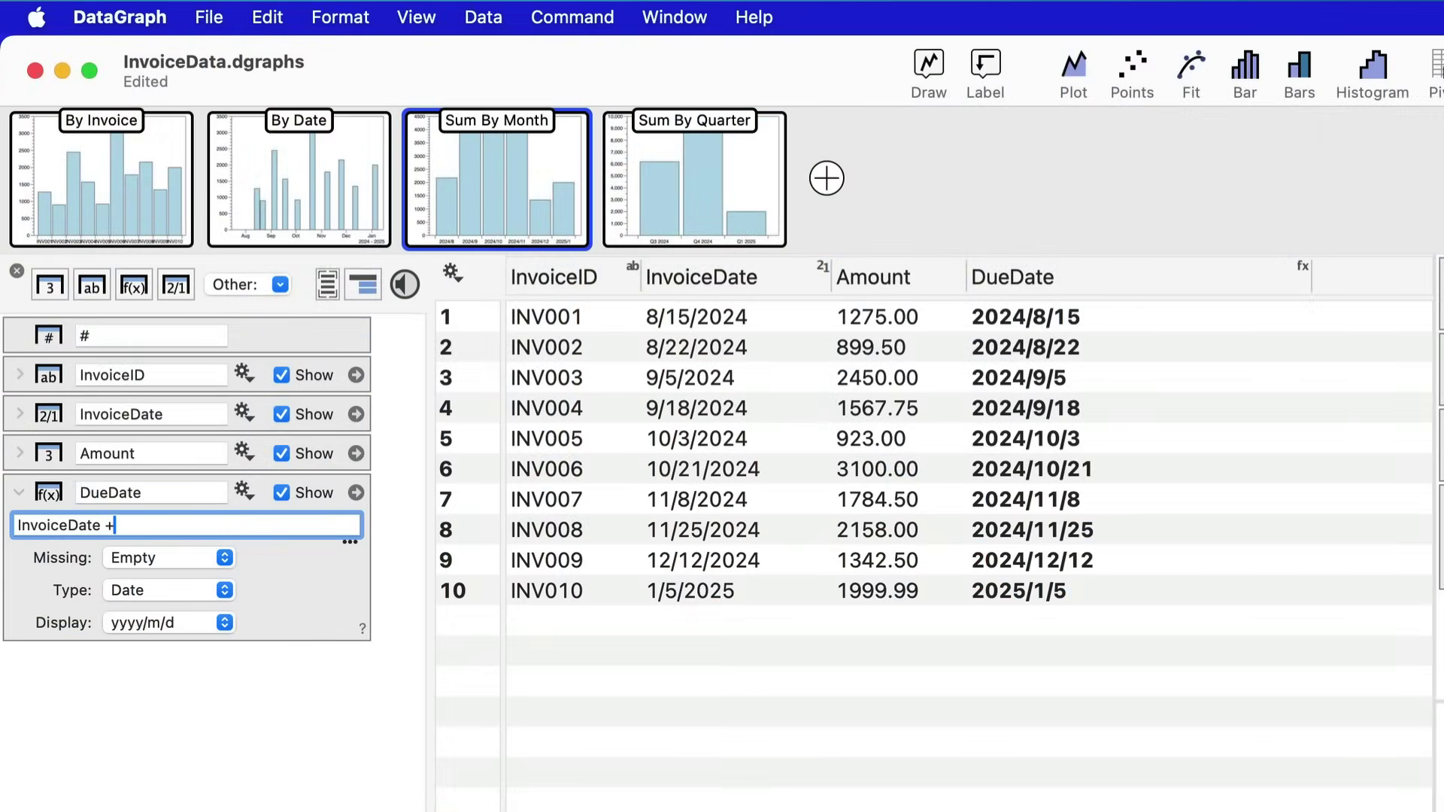
Set the DueDate formula to InvoiceDate +30 and its display format to y/m/d h:m:s
{"action": "key", "text": "super+a"}
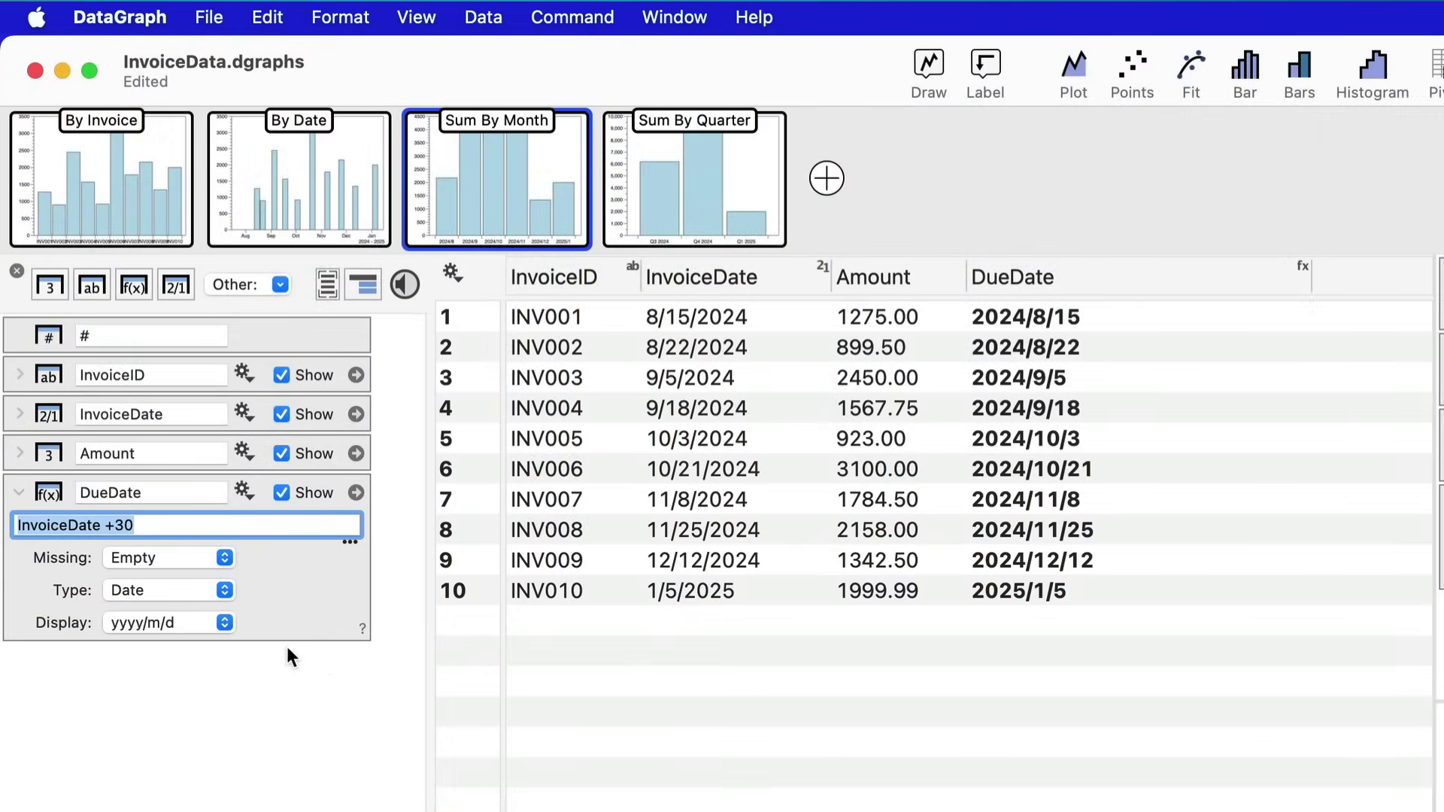
{"action": "left_click", "coordinate": [178, 623]}
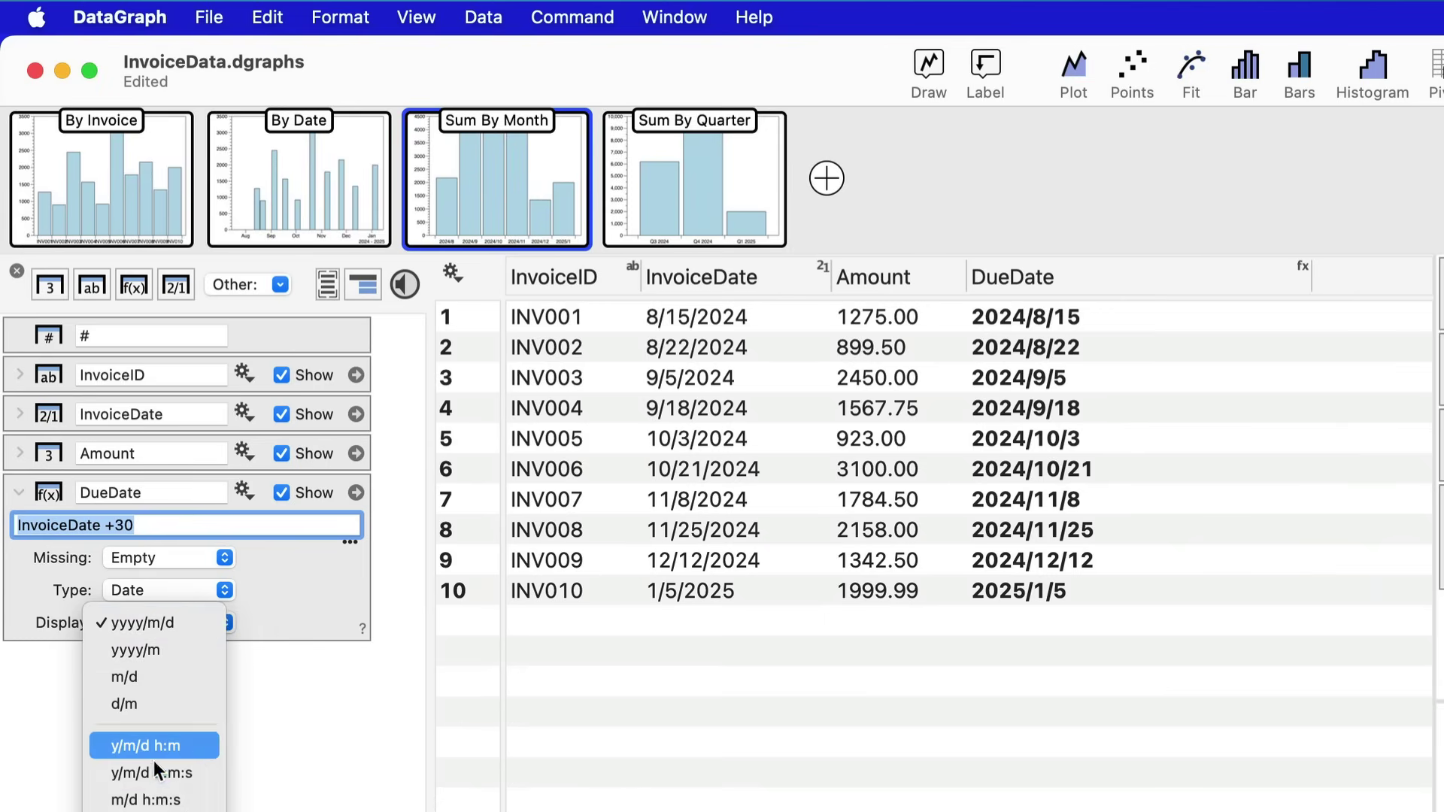
{"action": "left_click", "coordinate": [191, 768]}
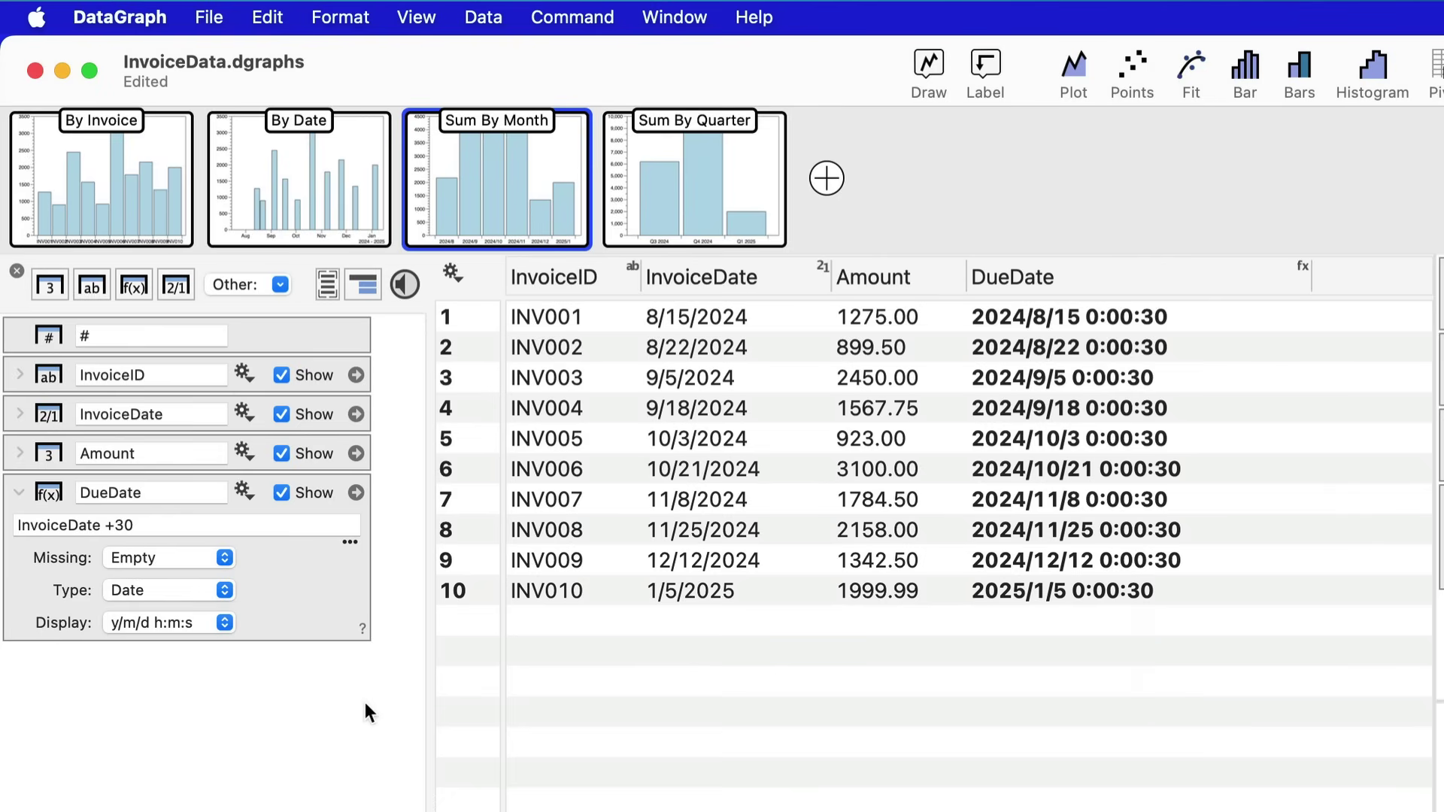
Change the DueDate formula to InvoiceDate +30 * 86400 in the expanded editor and open the column's display format choices
{"action": "left_click", "coordinate": [198, 518]}
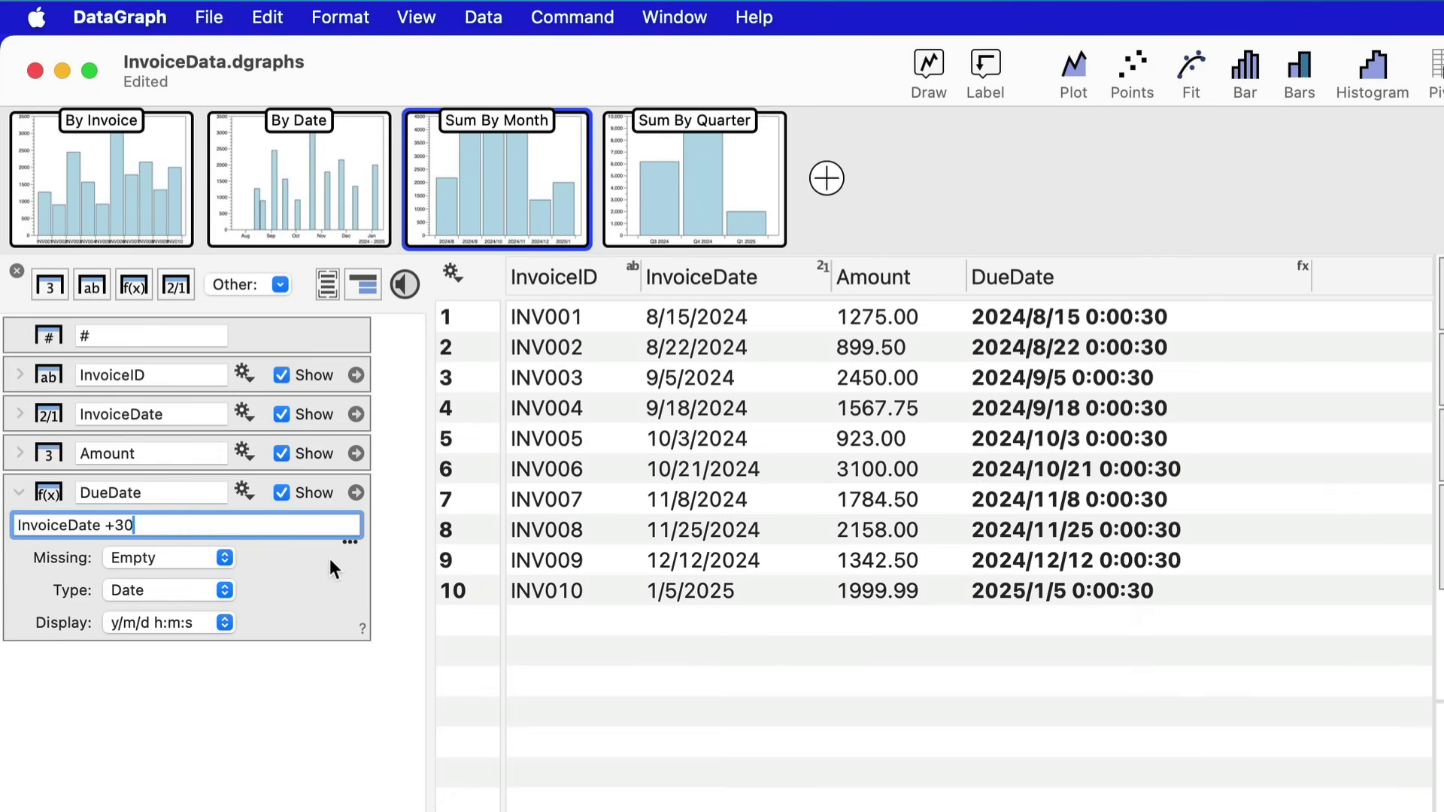
{"action": "left_click", "coordinate": [349, 541]}
{"action": "left_click", "coordinate": [228, 456]}
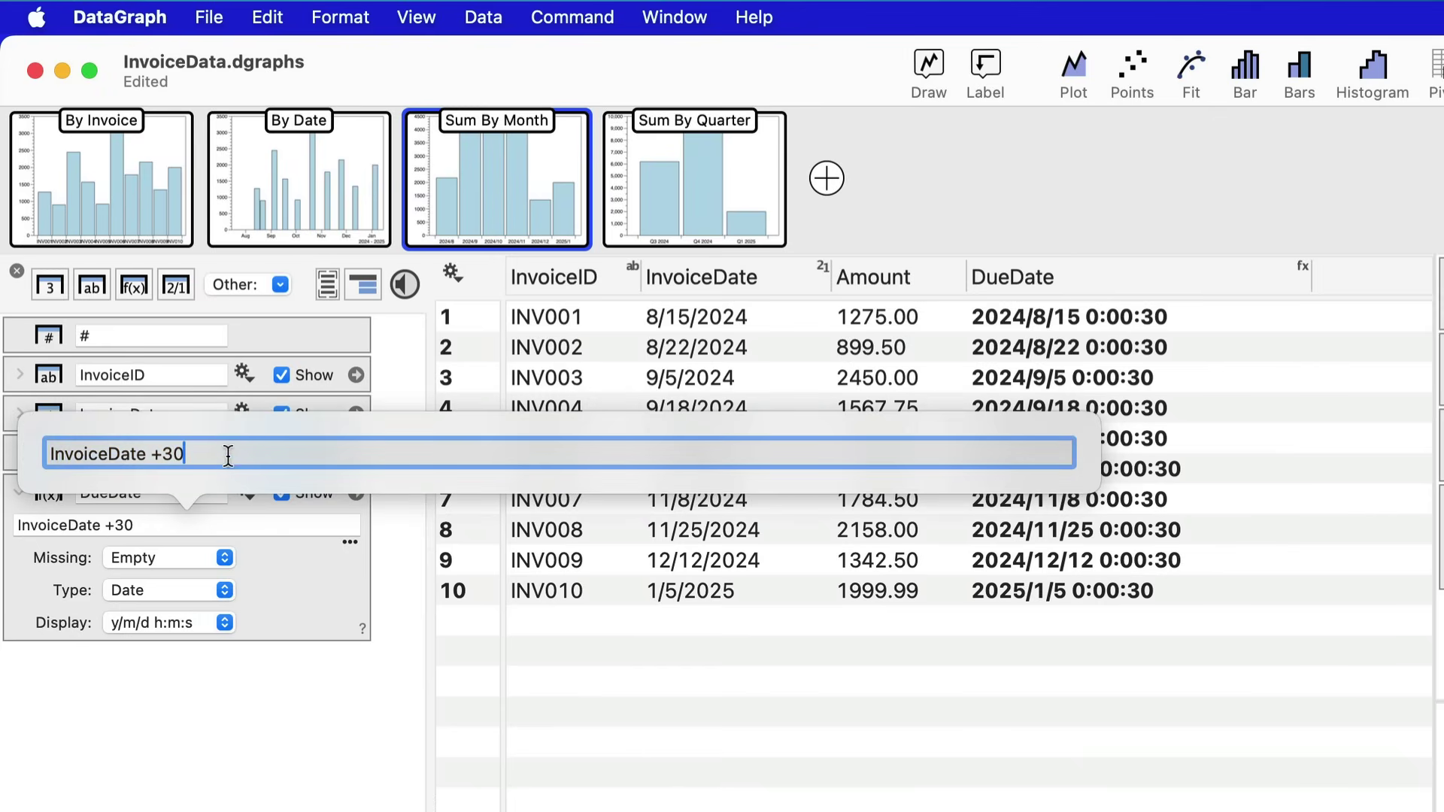
{"action": "type", "text": "* 86400"}
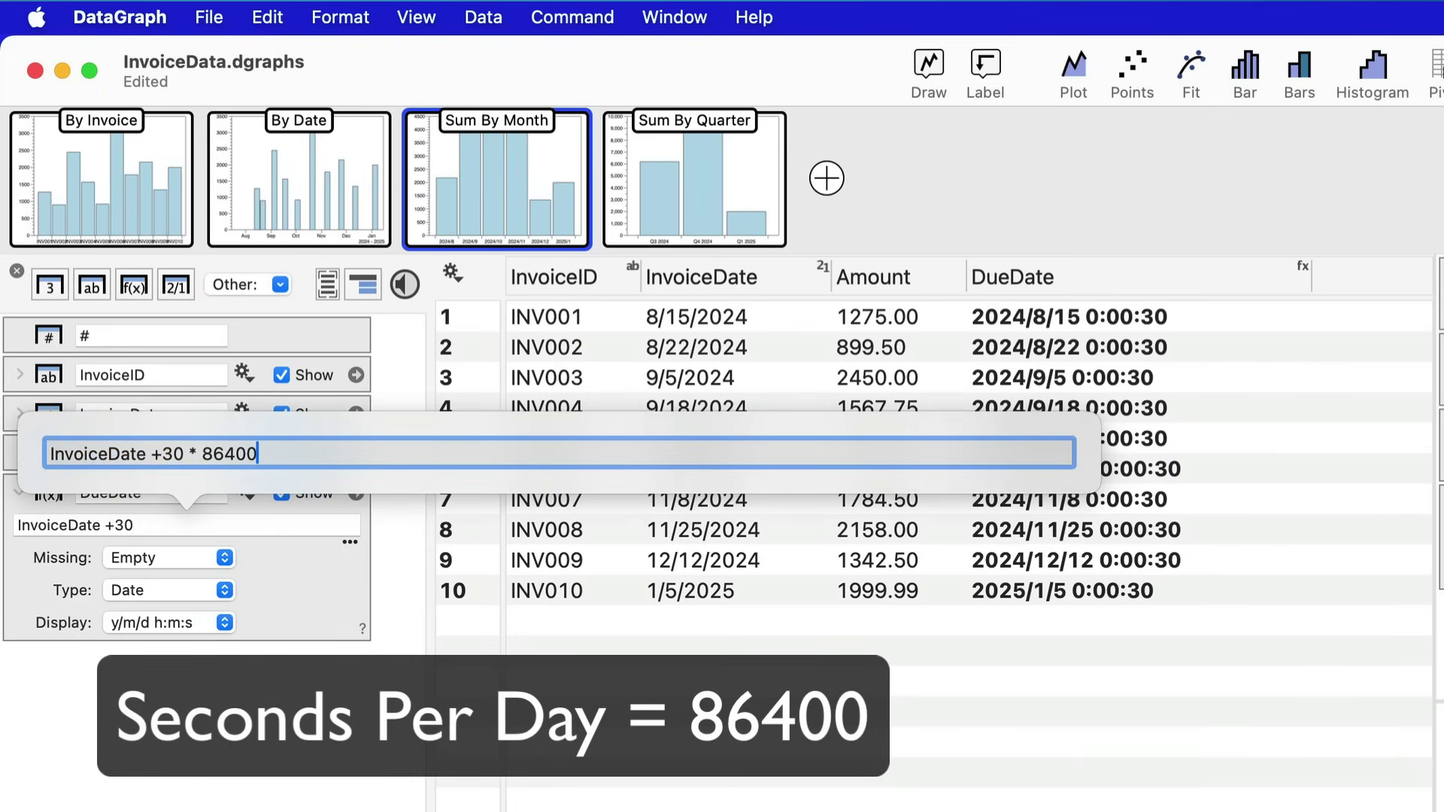
{"action": "key", "text": "Return"}
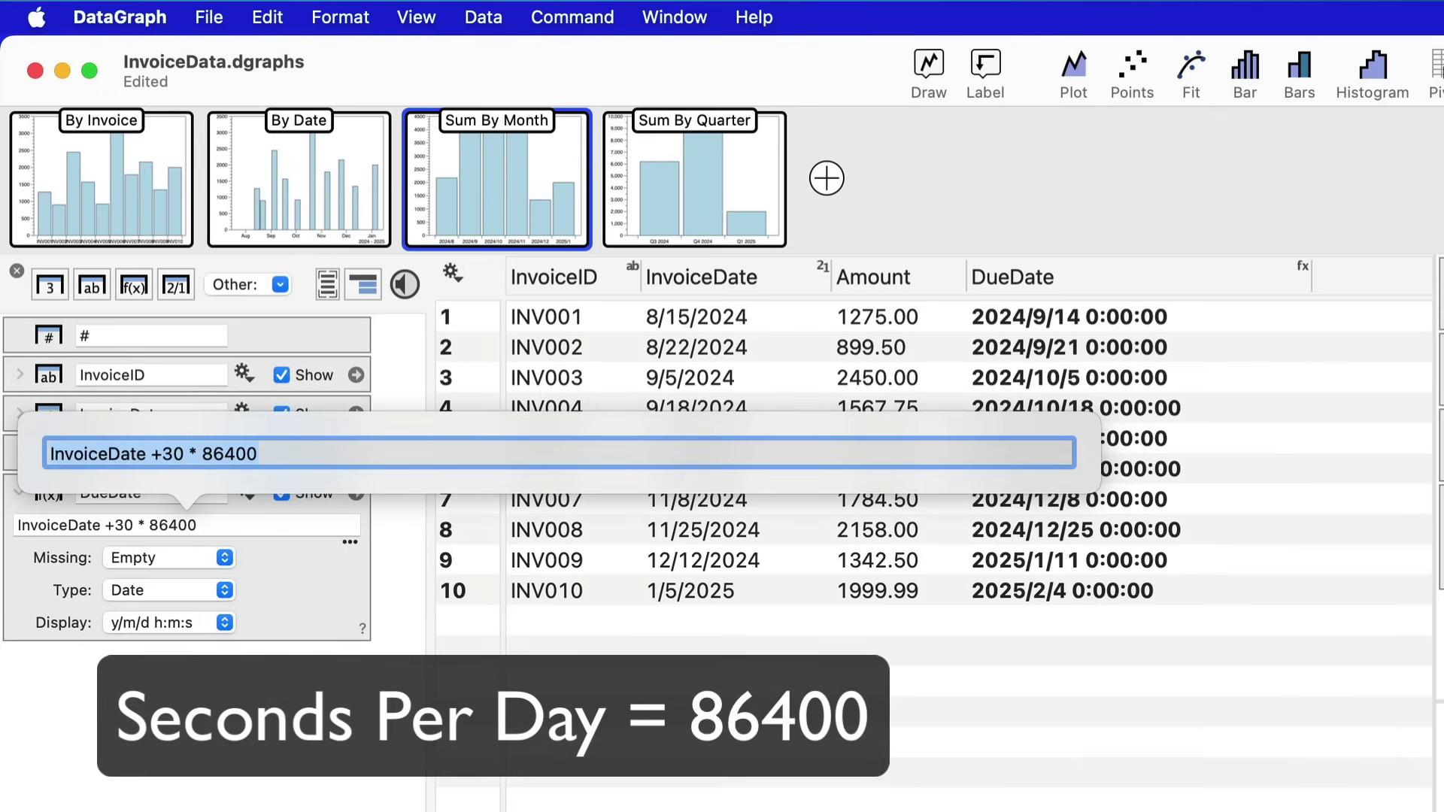
{"action": "left_click", "coordinate": [1058, 608]}
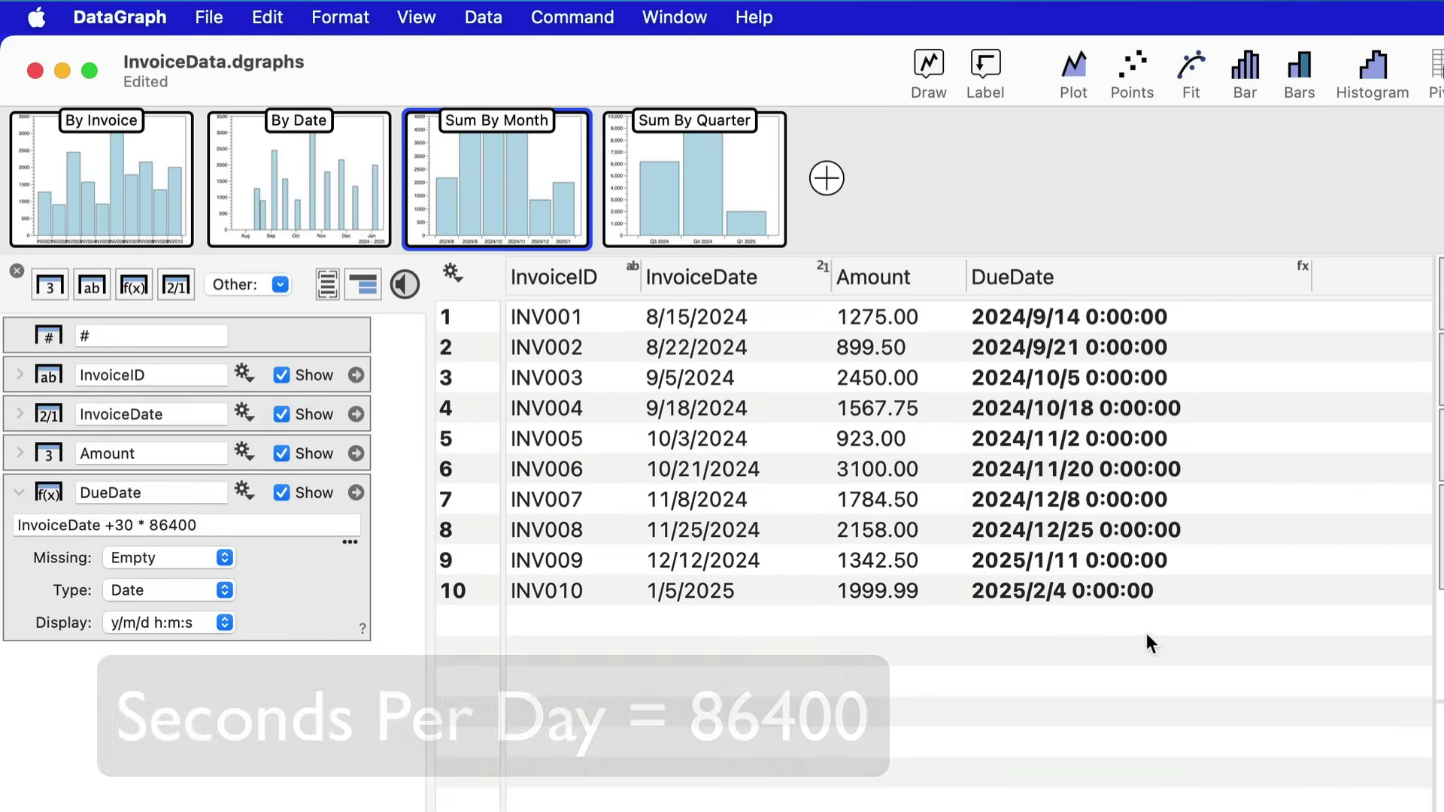
{"action": "left_click", "coordinate": [188, 625]}
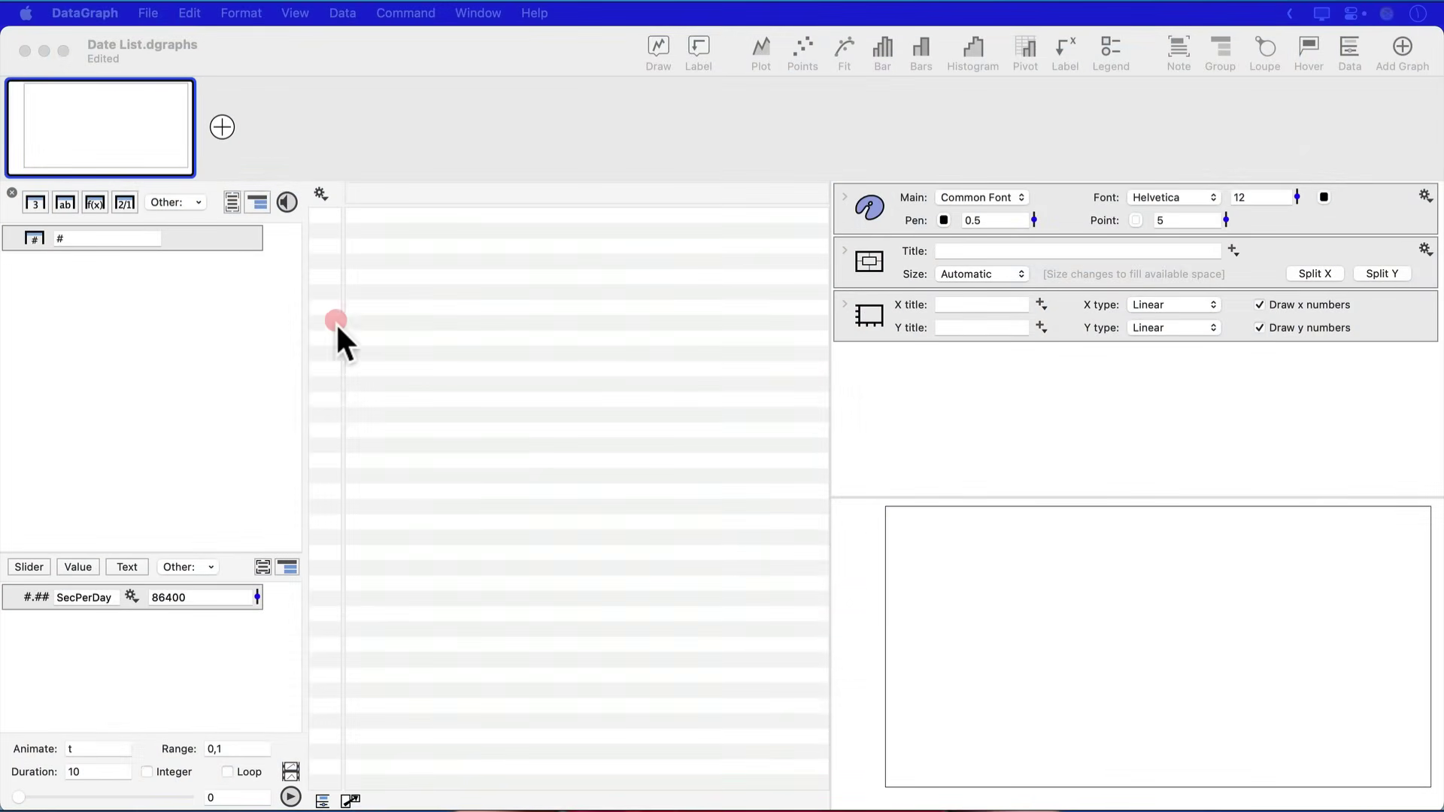
In Date List.dgraphs, add an expression column that uses the row counter # as its formula
{"action": "left_click", "coordinate": [95, 203]}
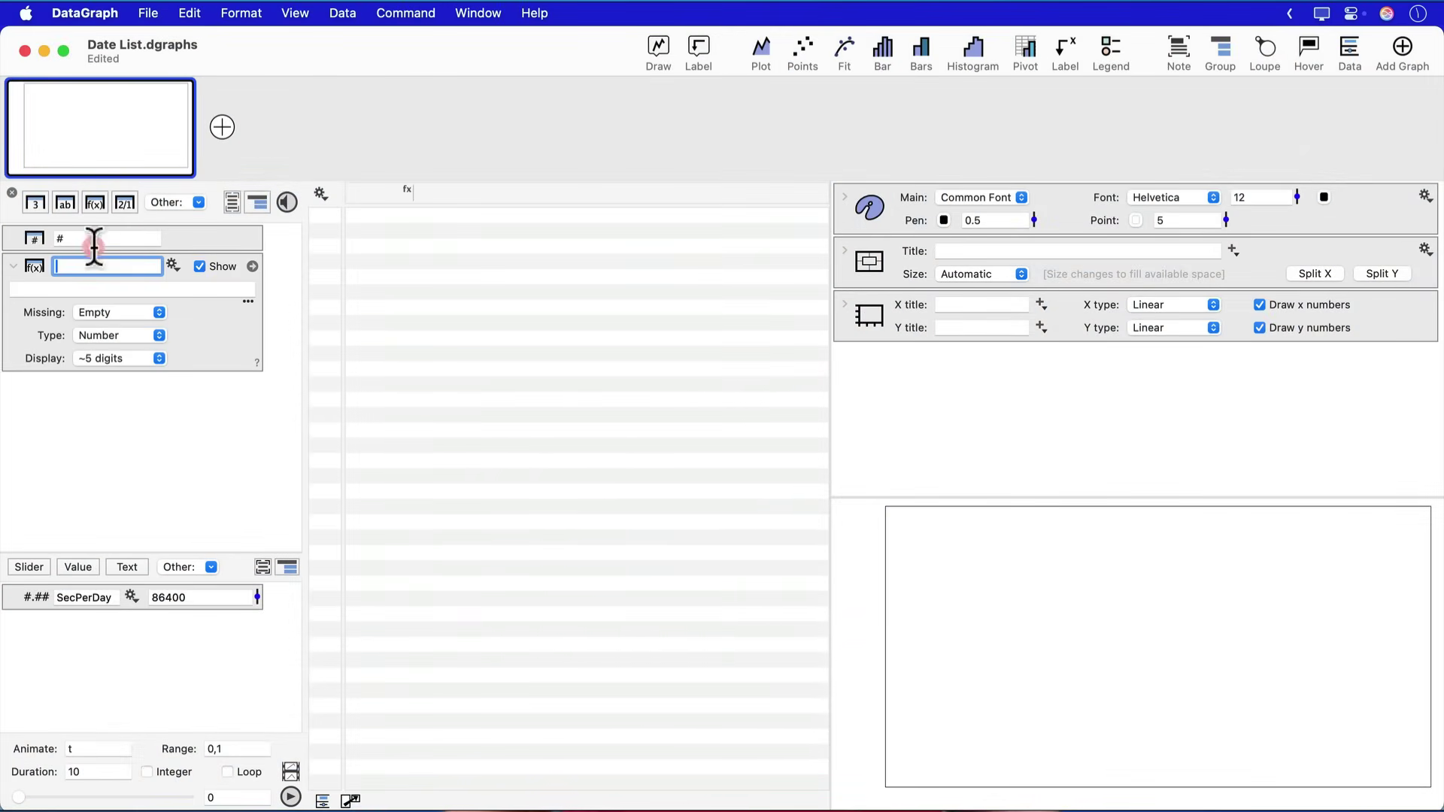
{"action": "left_click", "coordinate": [92, 303]}
{"action": "left_click", "coordinate": [91, 287]}
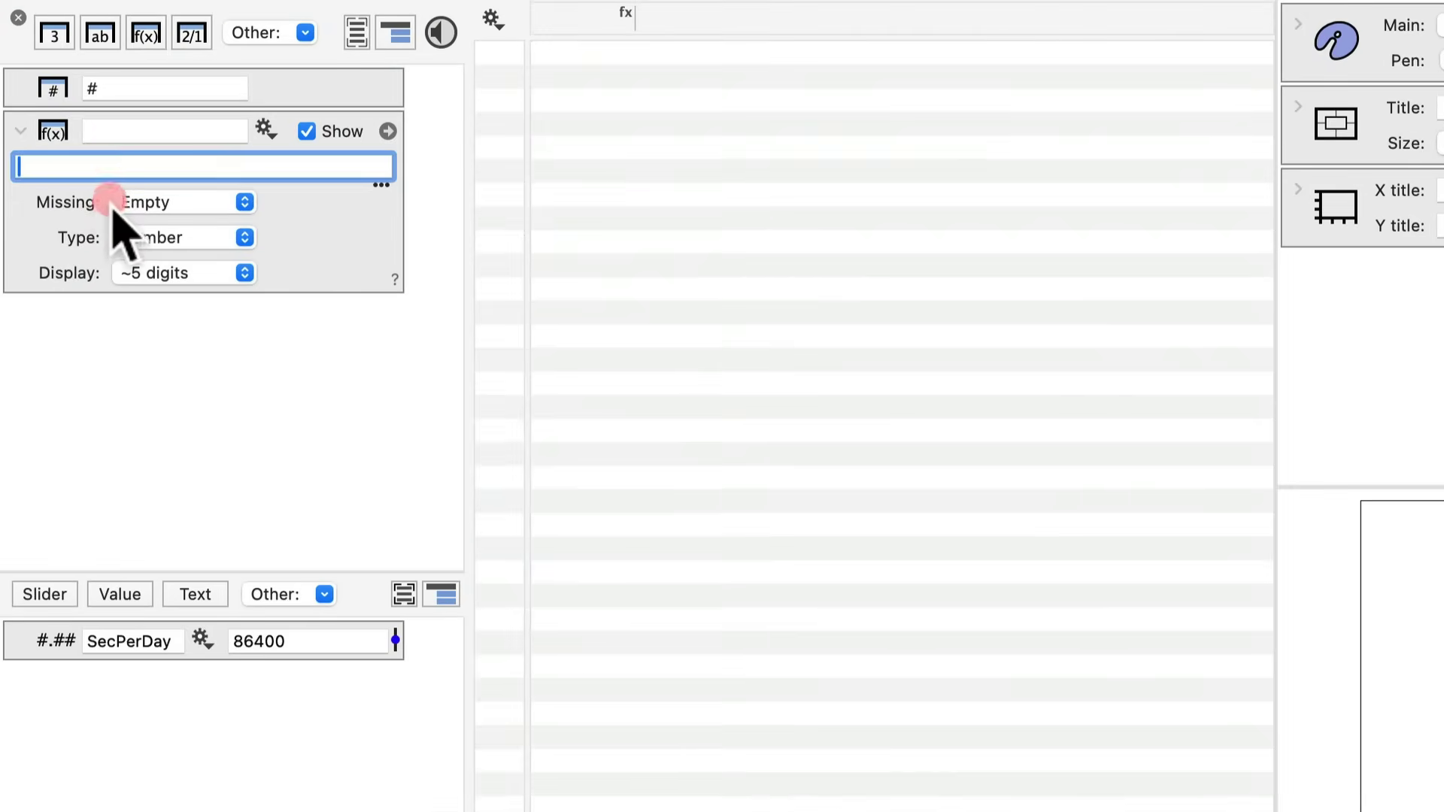
{"action": "left_click_drag", "start_coordinate": [4, 65], "coordinate": [420, 110]}
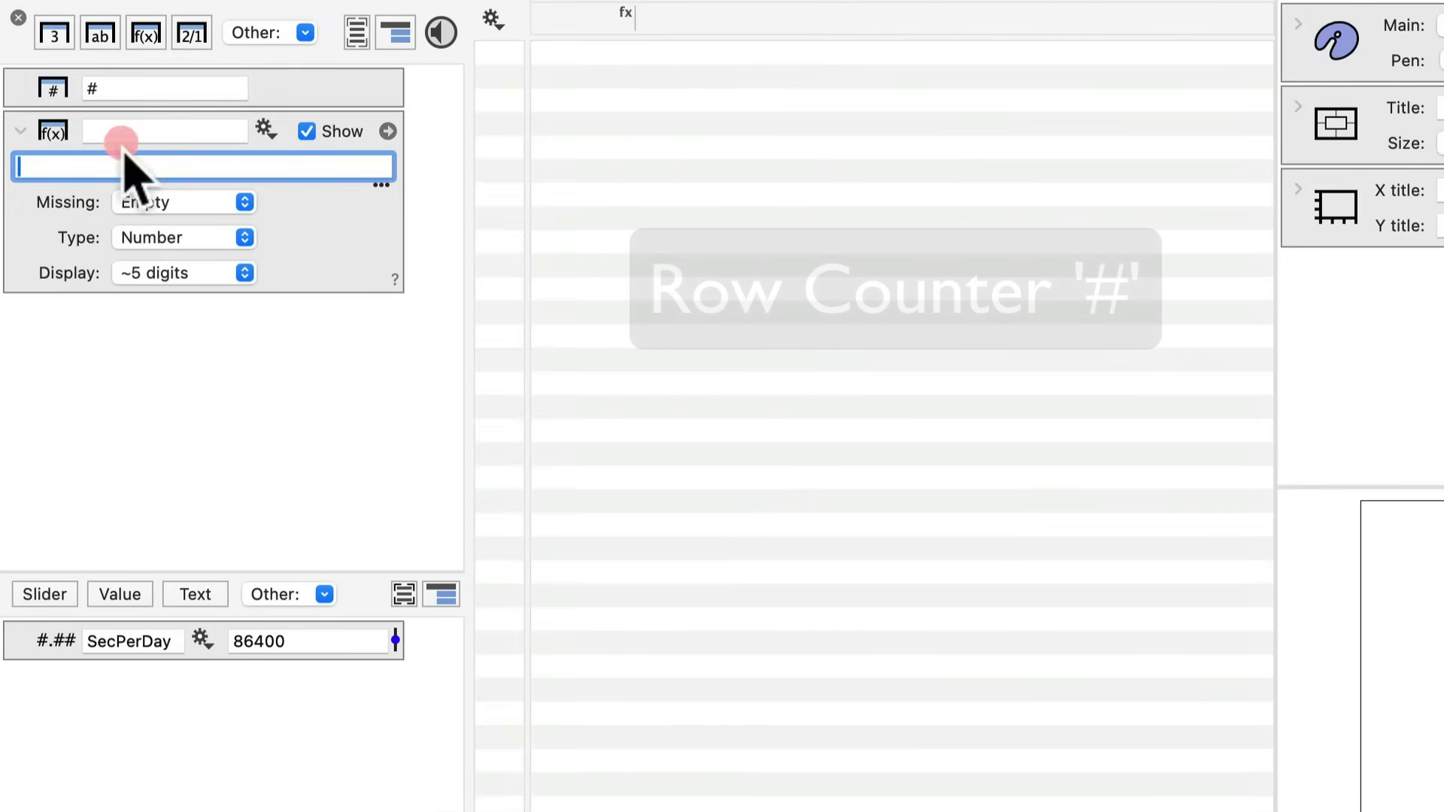
{"action": "left_click", "coordinate": [103, 164]}
{"action": "type", "text": "#"}
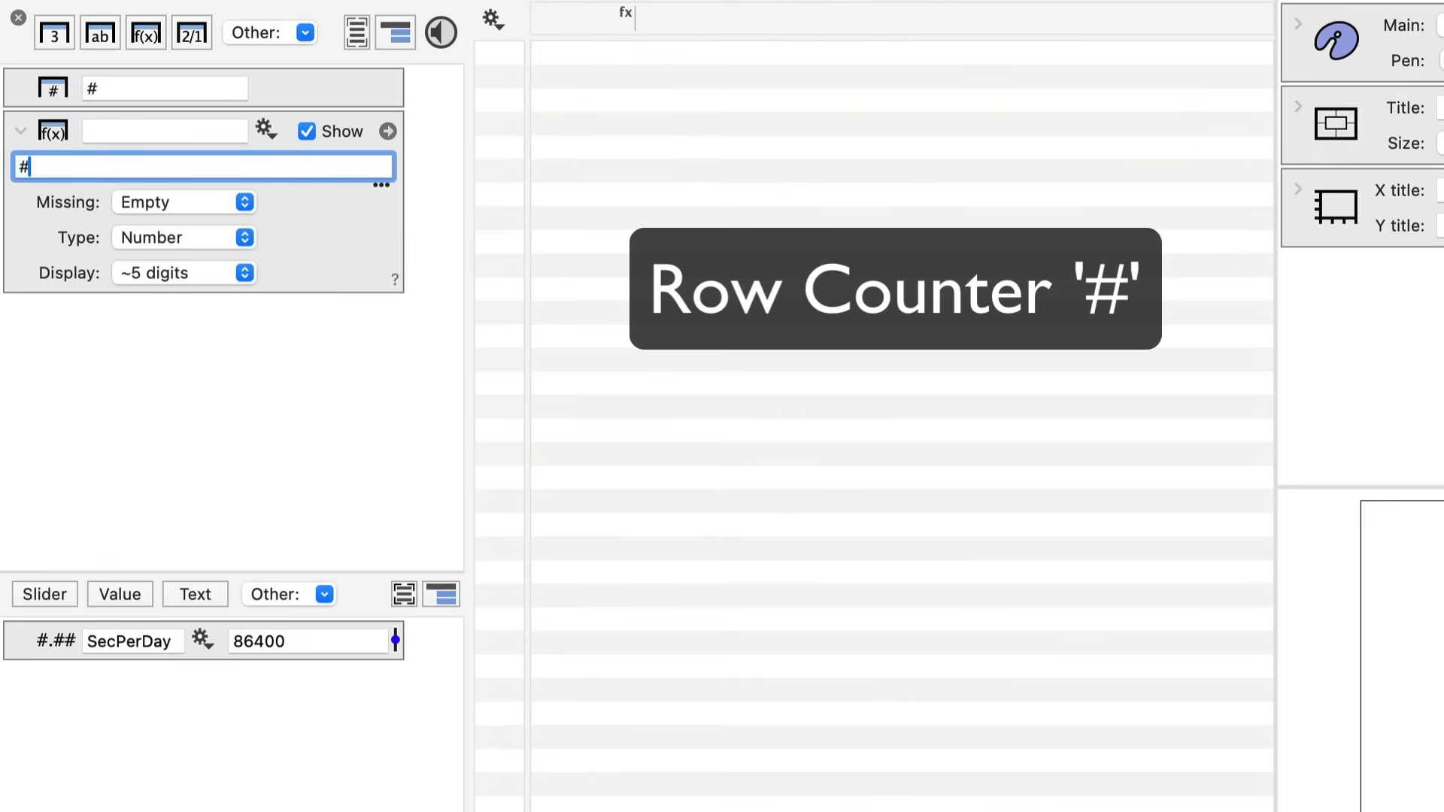
{"action": "key", "text": "Return"}
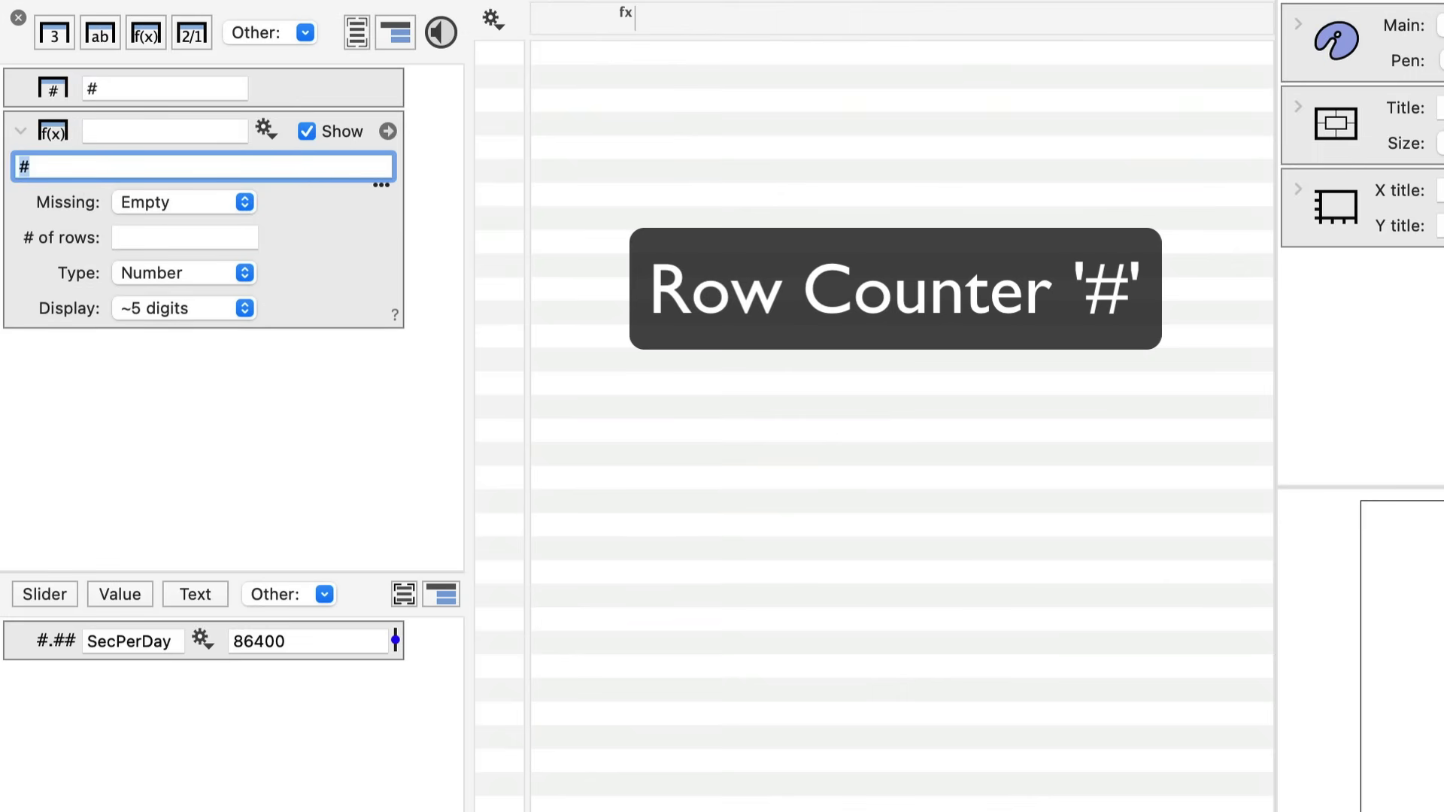
Set the expression column's number of rows to 365 and look through the generated list
{"action": "left_click", "coordinate": [156, 235]}
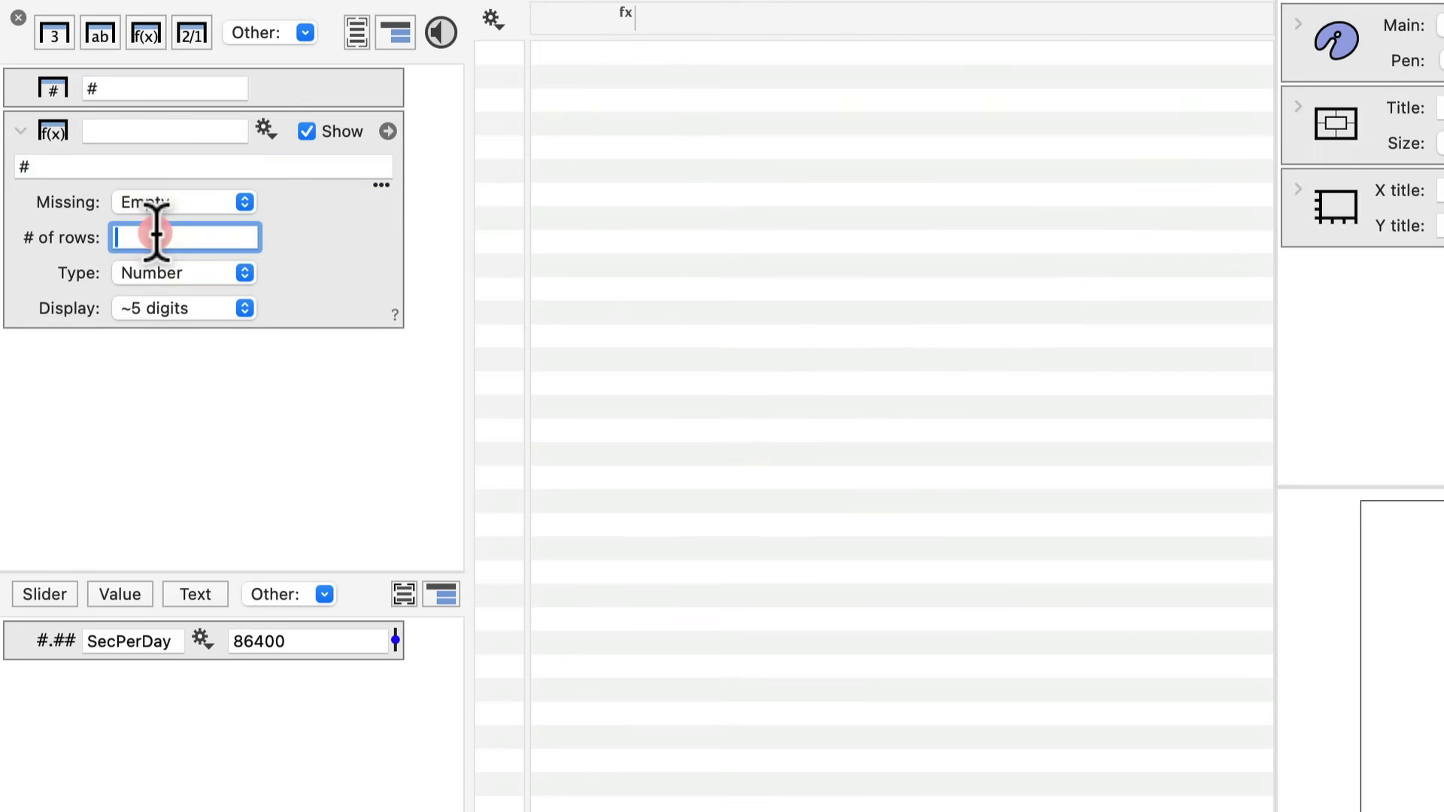
{"action": "type", "text": "365"}
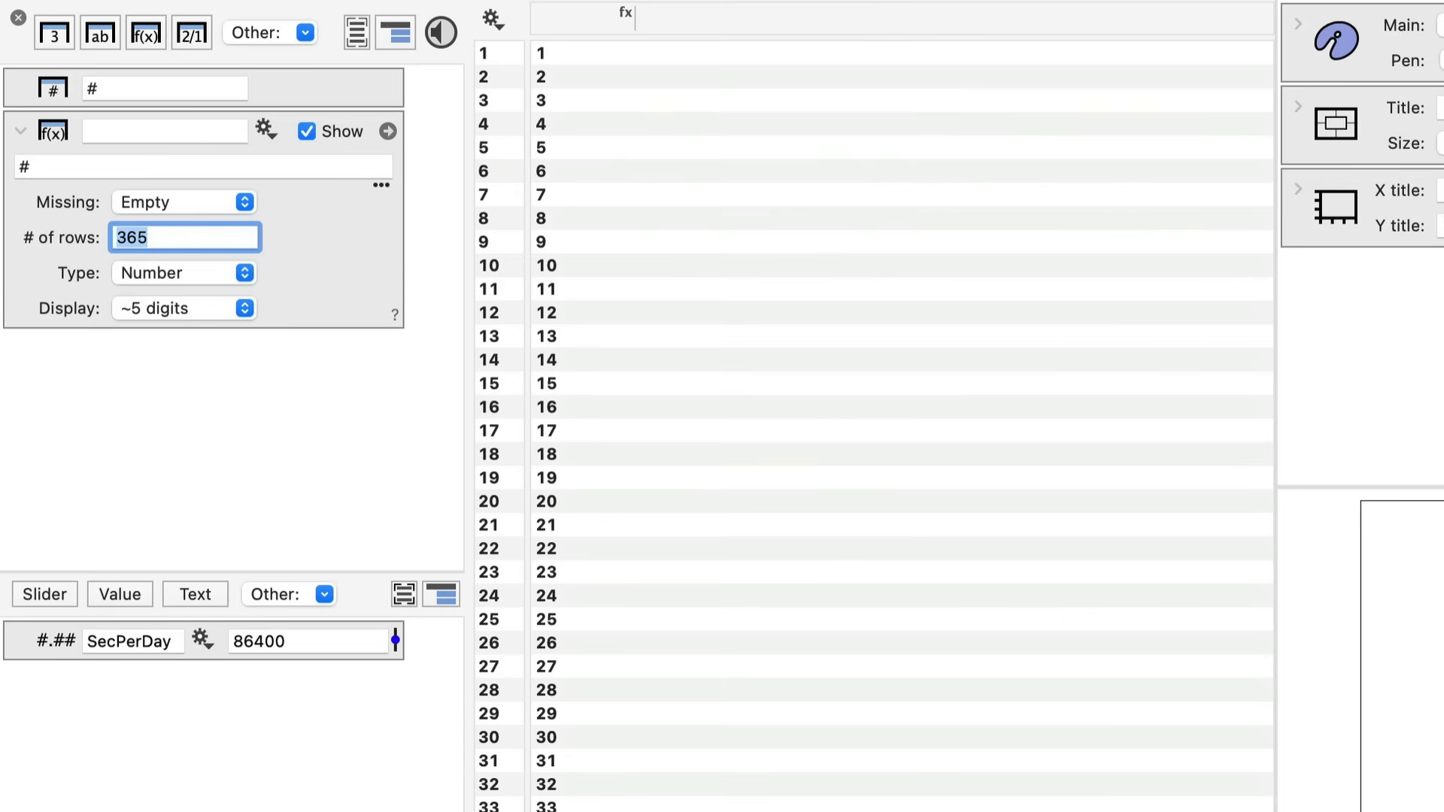
{"action": "scroll", "coordinate": [662, 450], "scroll_direction": "down", "scroll_amount": 20}
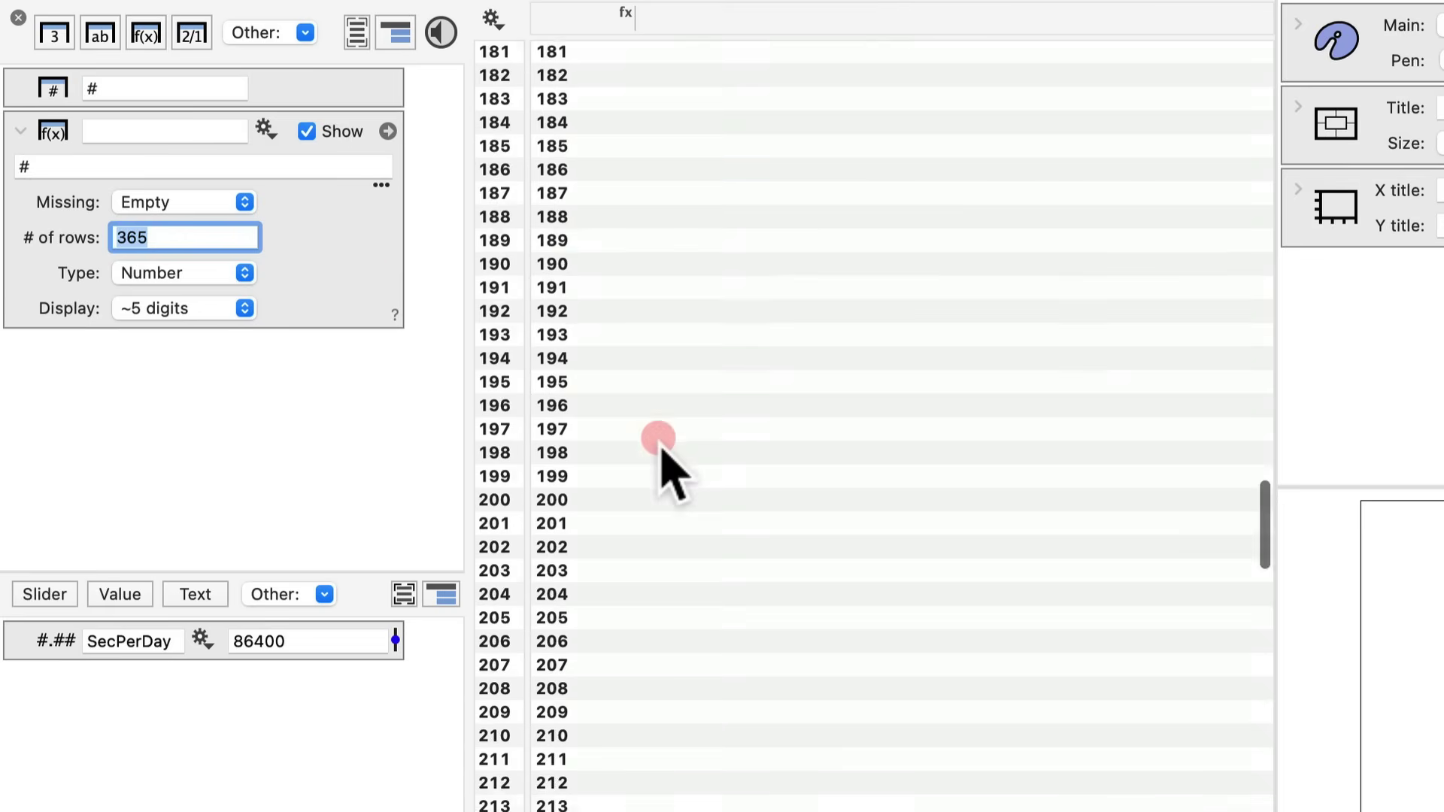
{"action": "scroll", "coordinate": [662, 450], "scroll_direction": "up", "scroll_amount": 20}
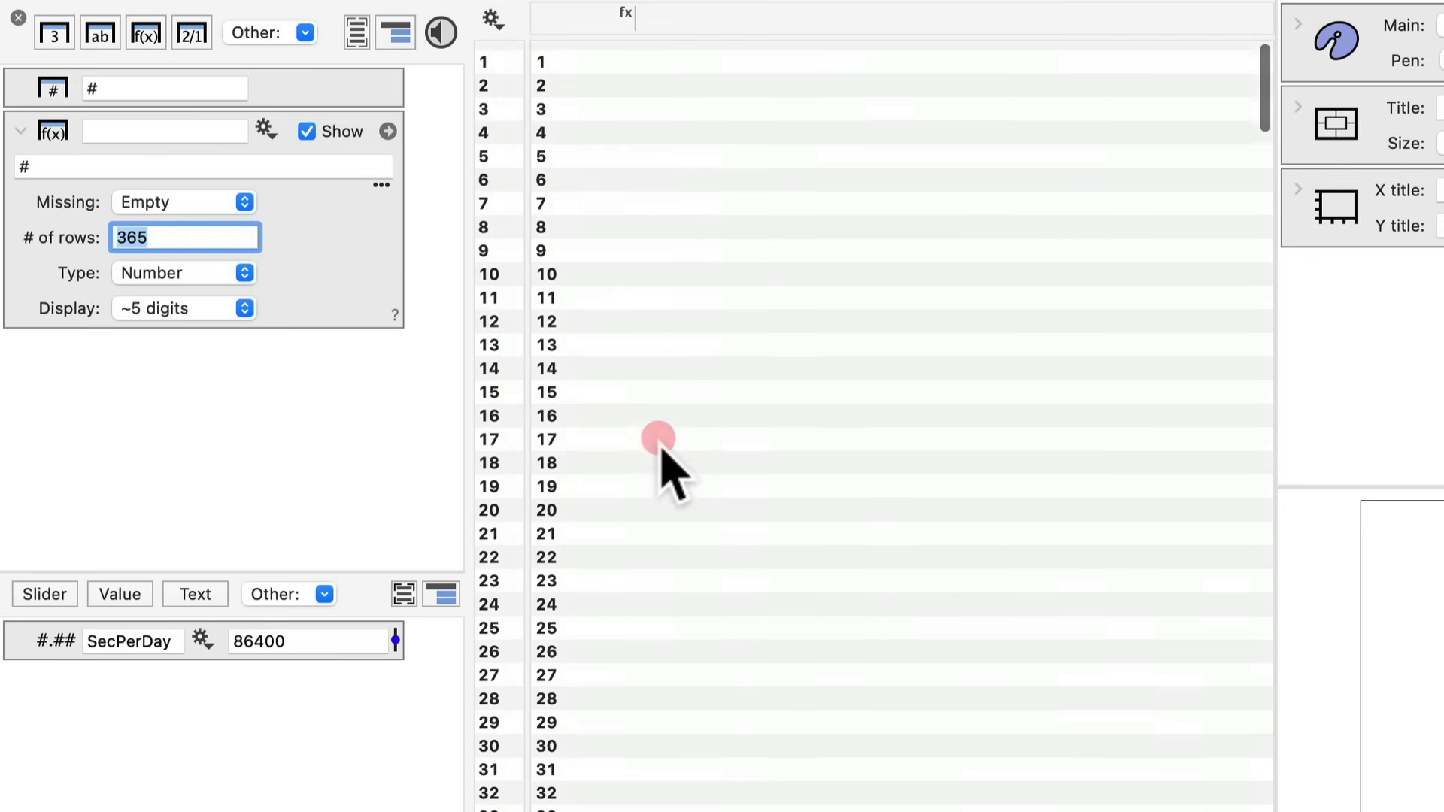
{"action": "left_click", "coordinate": [579, 33]}
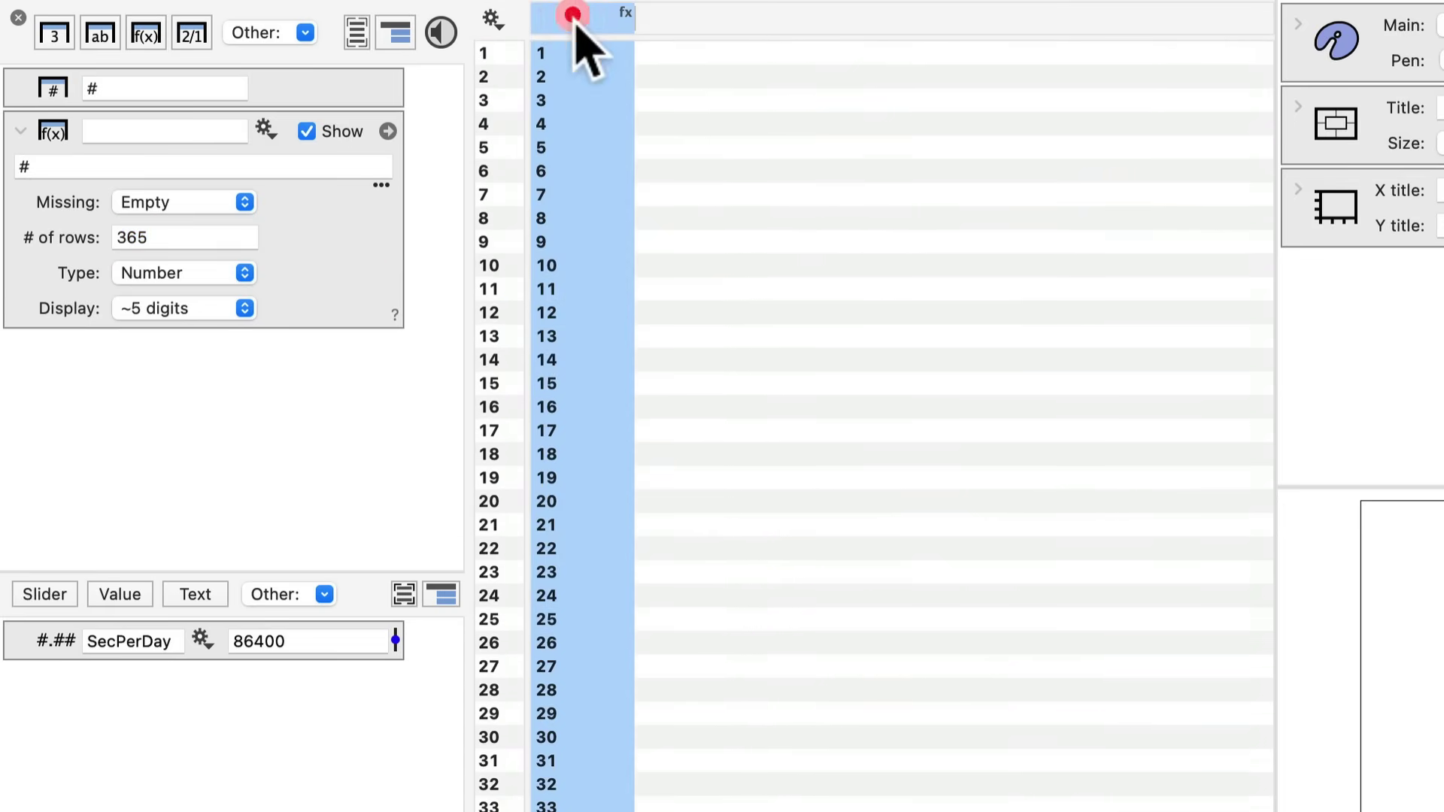
{"action": "left_click", "coordinate": [304, 359]}
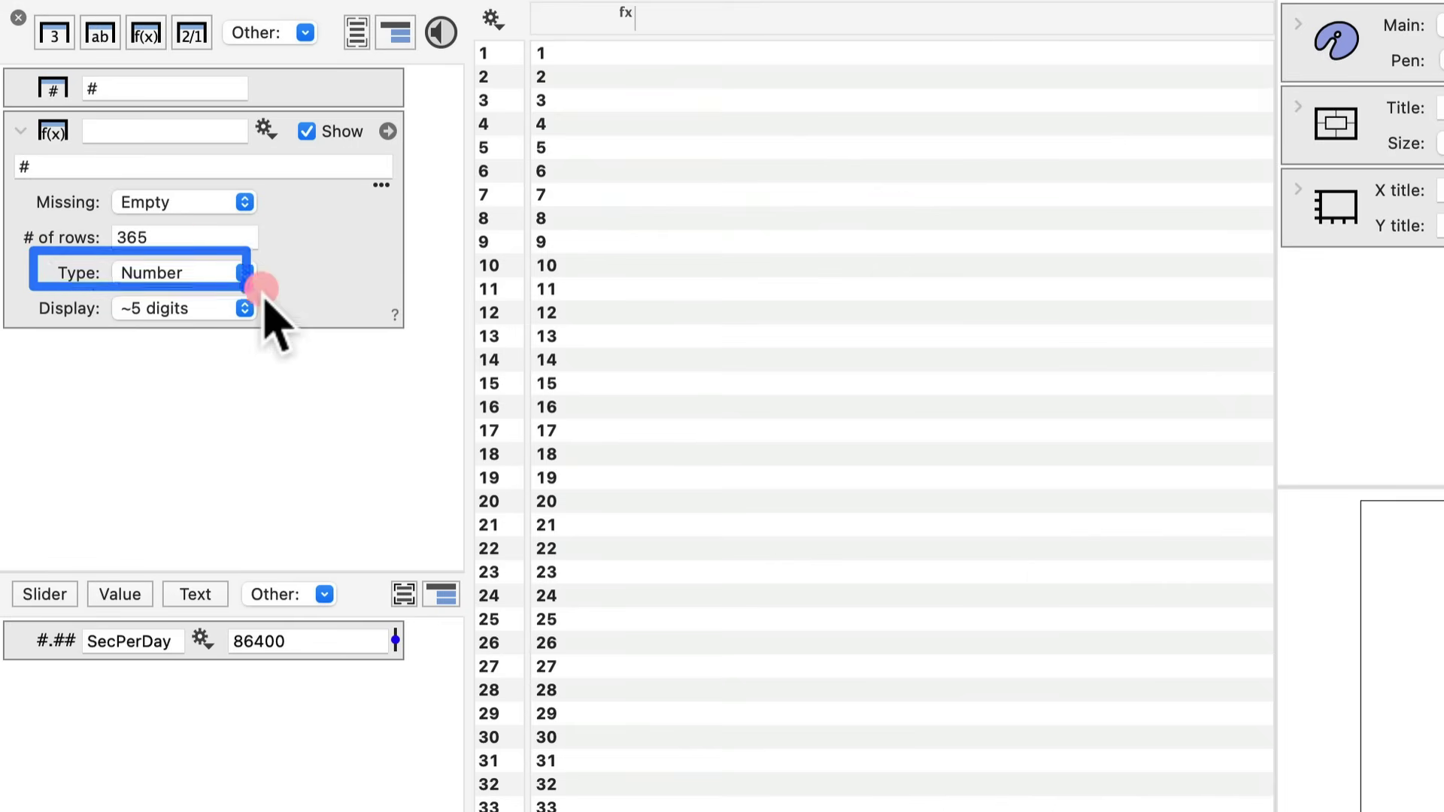
Set the row counter expression column's type to Date
{"action": "left_click", "coordinate": [303, 294]}
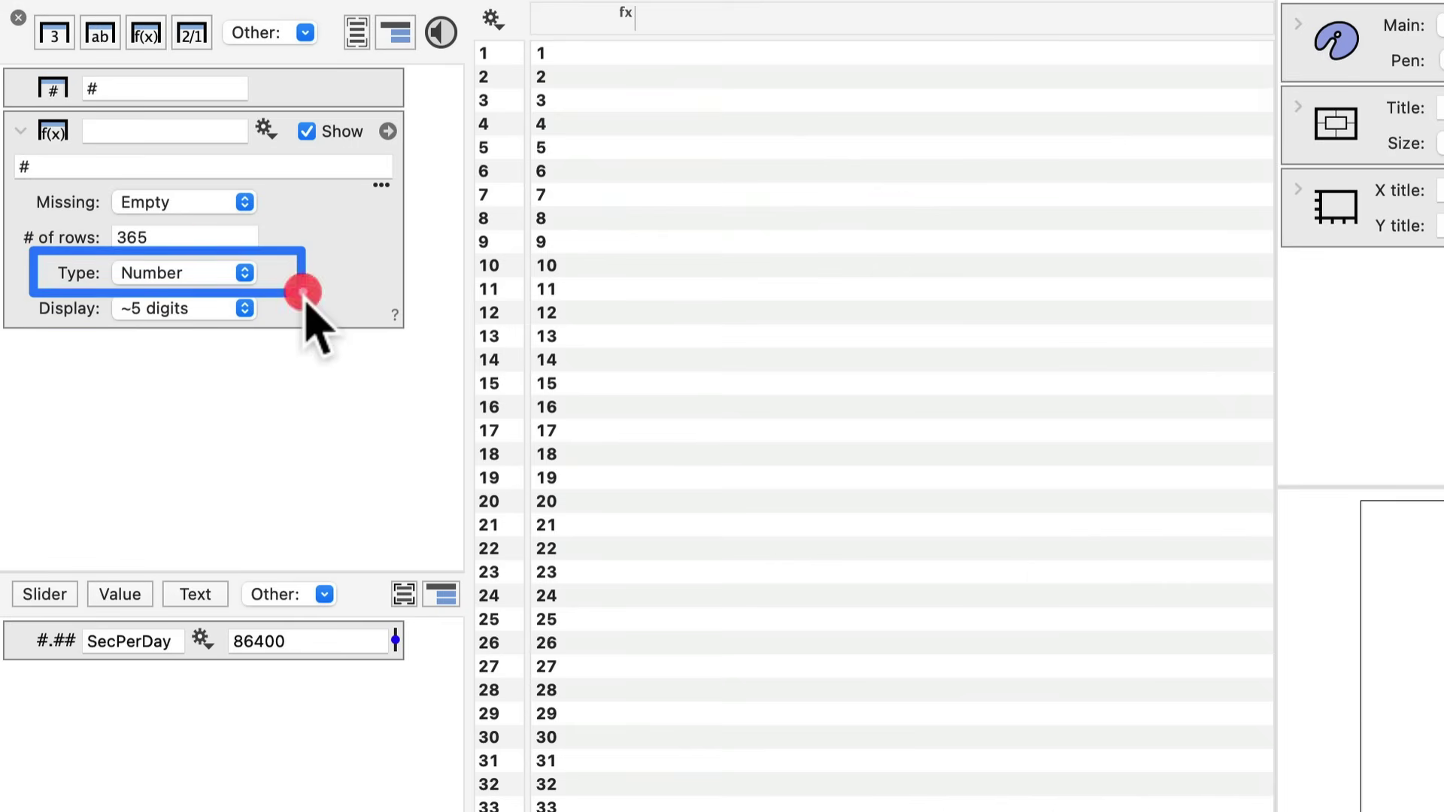
{"action": "left_click", "coordinate": [203, 272]}
{"action": "left_click", "coordinate": [203, 301]}
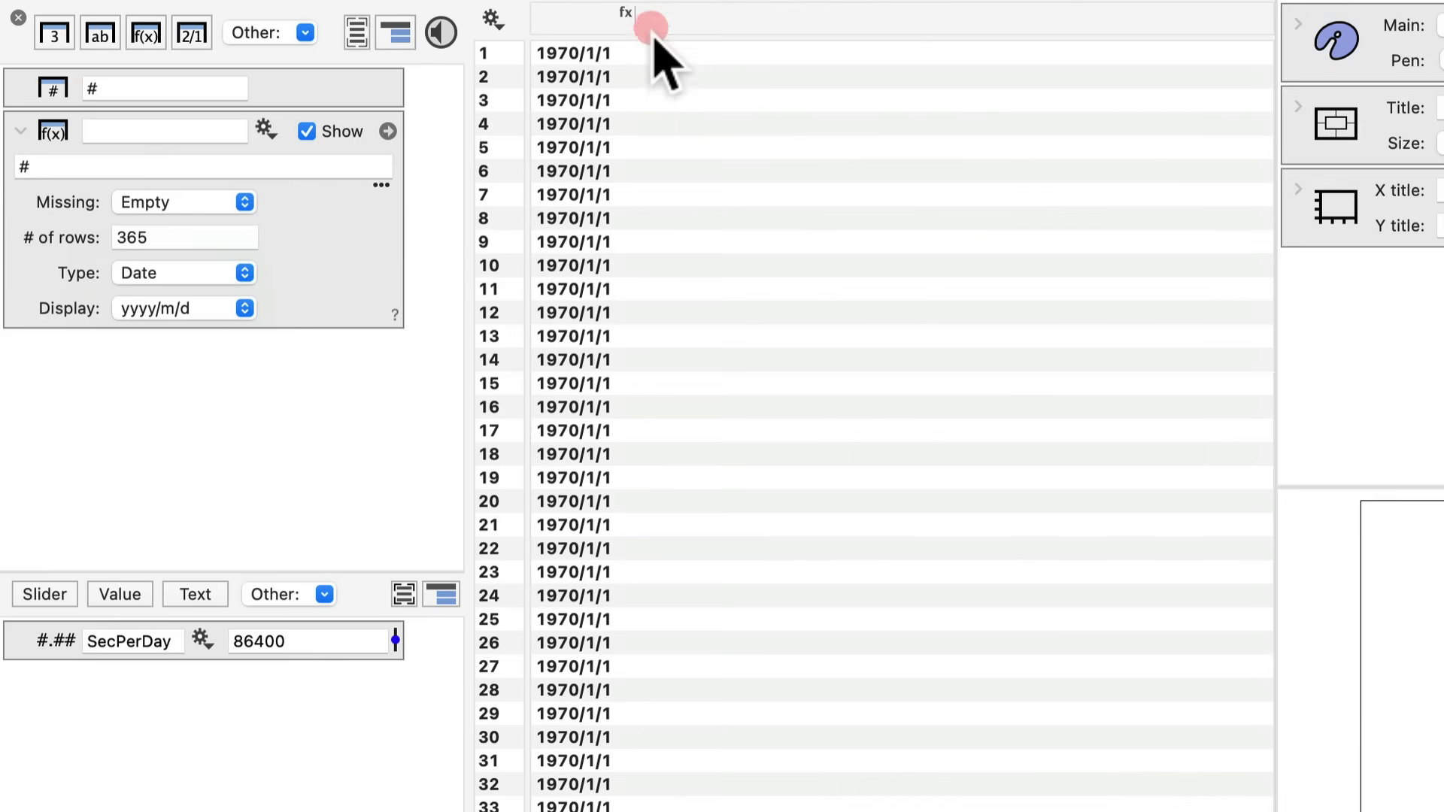
Widen the expression column and set its date display format to y/m/d h:m:s
{"action": "left_click_drag", "start_coordinate": [635, 16], "coordinate": [801, 18]}
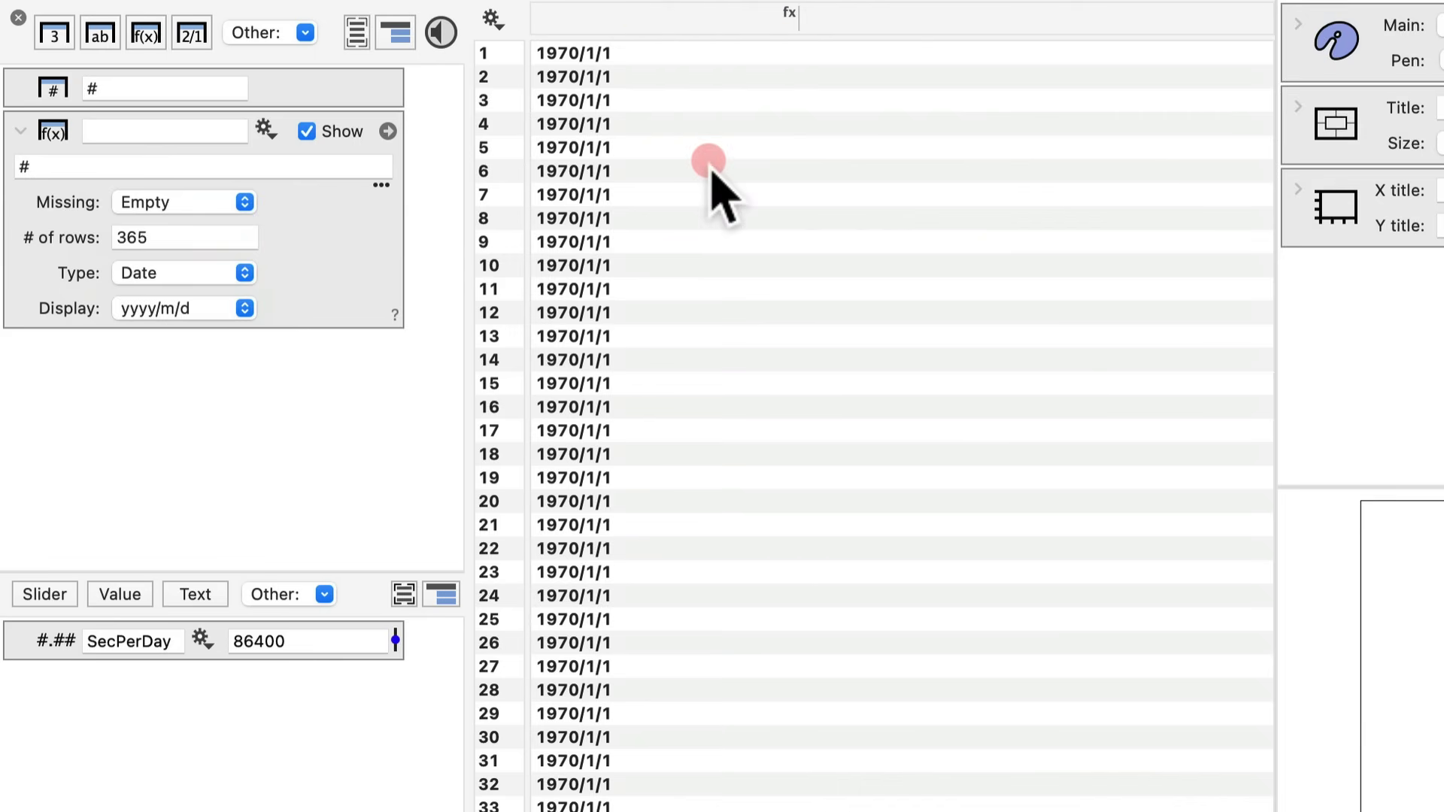
{"action": "left_click", "coordinate": [216, 302]}
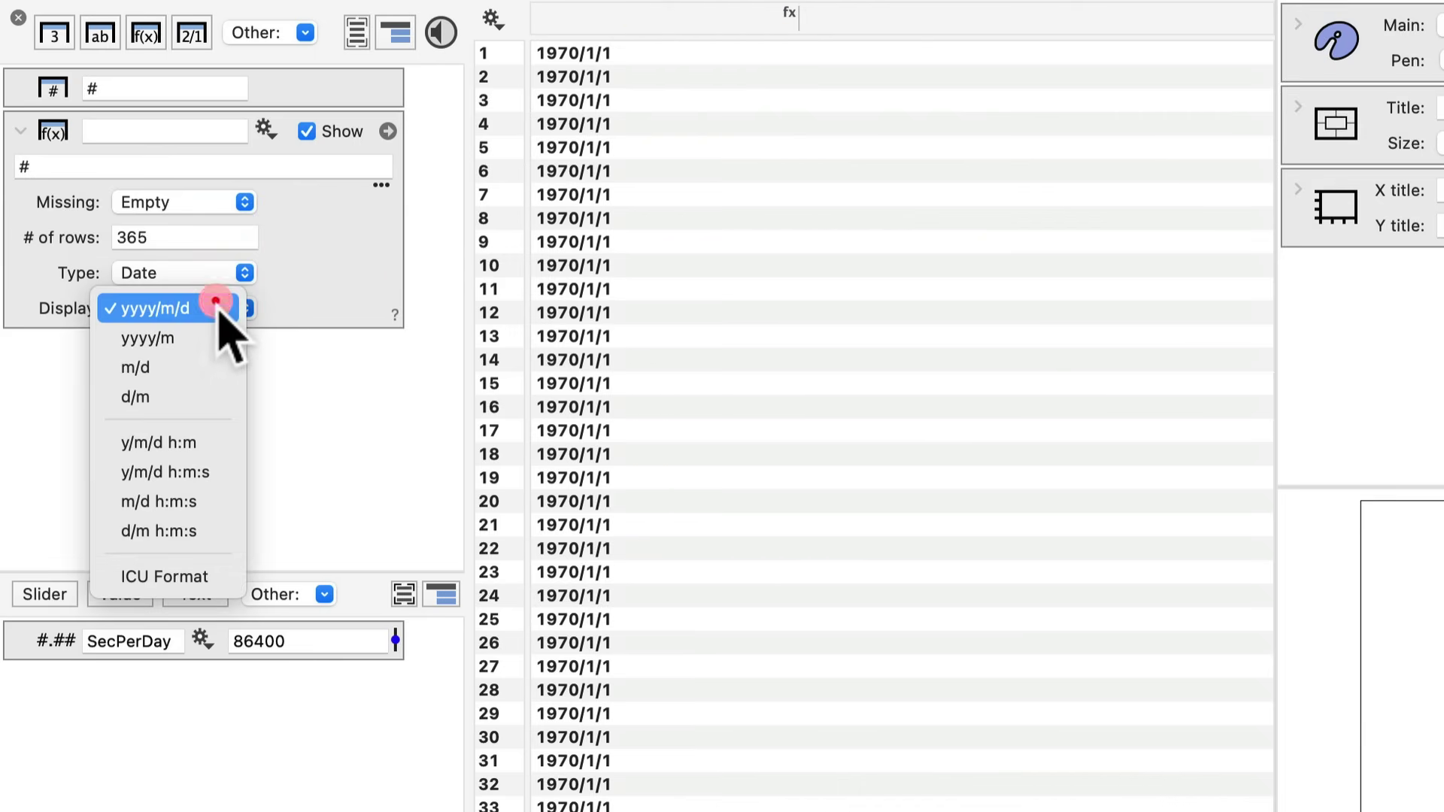
{"action": "mouse_move", "coordinate": [220, 312]}
{"action": "left_mouse_down"}
{"action": "mouse_move", "coordinate": [189, 473]}
{"action": "mouse_move", "coordinate": [150, 479]}
{"action": "mouse_move", "coordinate": [239, 480]}
{"action": "left_mouse_up"}
{"action": "left_click", "coordinate": [661, 270]}
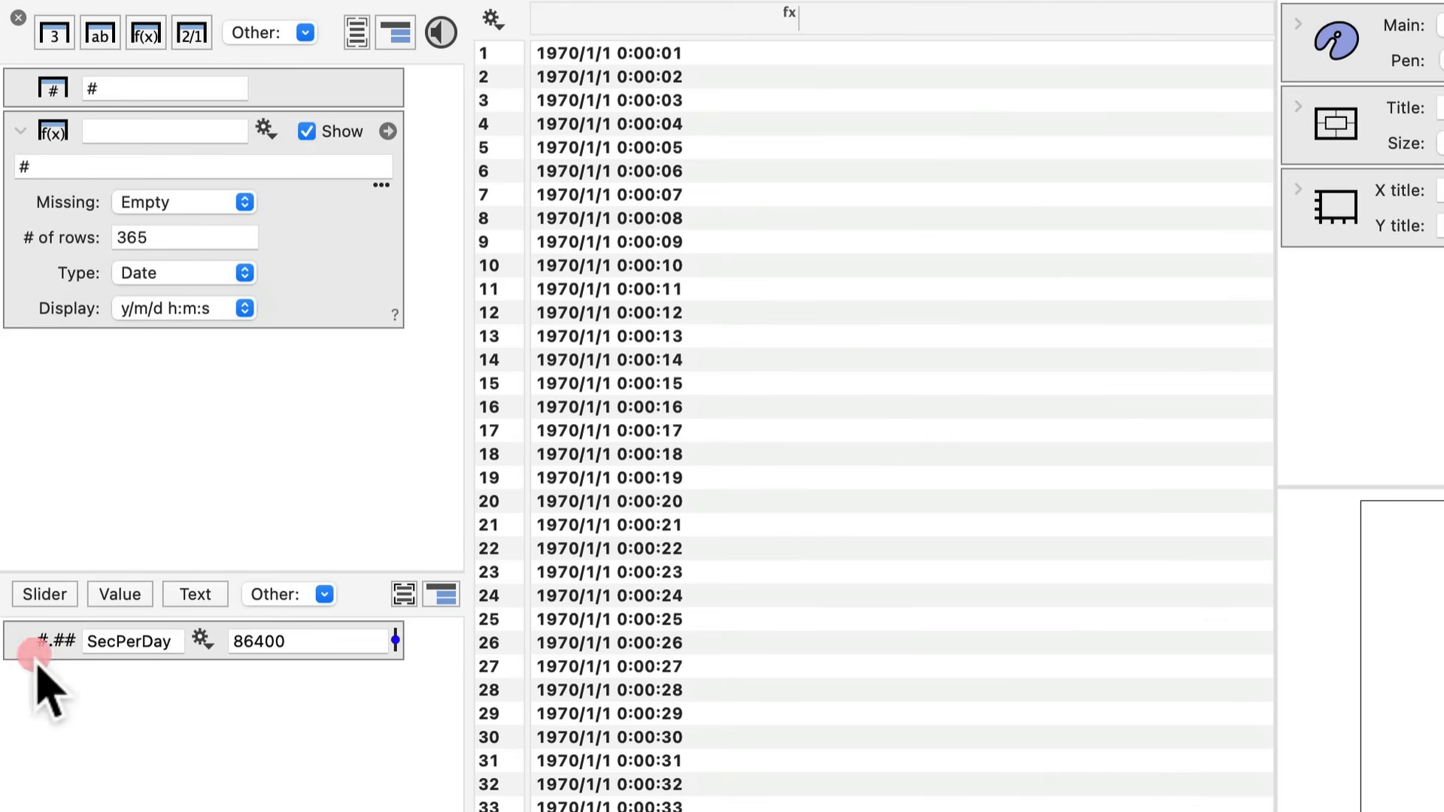
Change the expression column's formula to # * SecPerDay, using the existing seconds-per-day variable
{"action": "left_click_drag", "start_coordinate": [6, 610], "coordinate": [441, 683]}
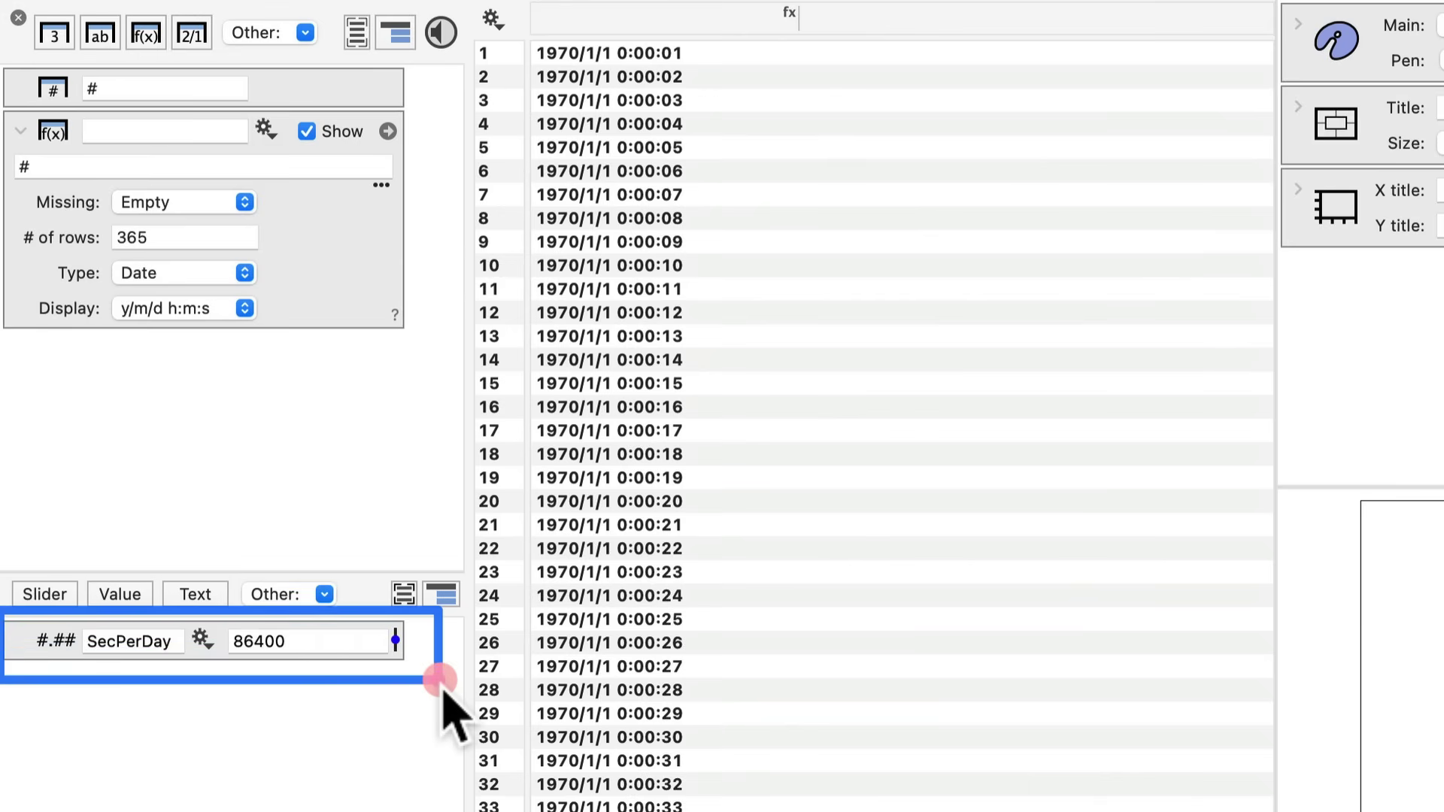
{"action": "left_click_drag", "start_coordinate": [181, 643], "coordinate": [18, 639]}
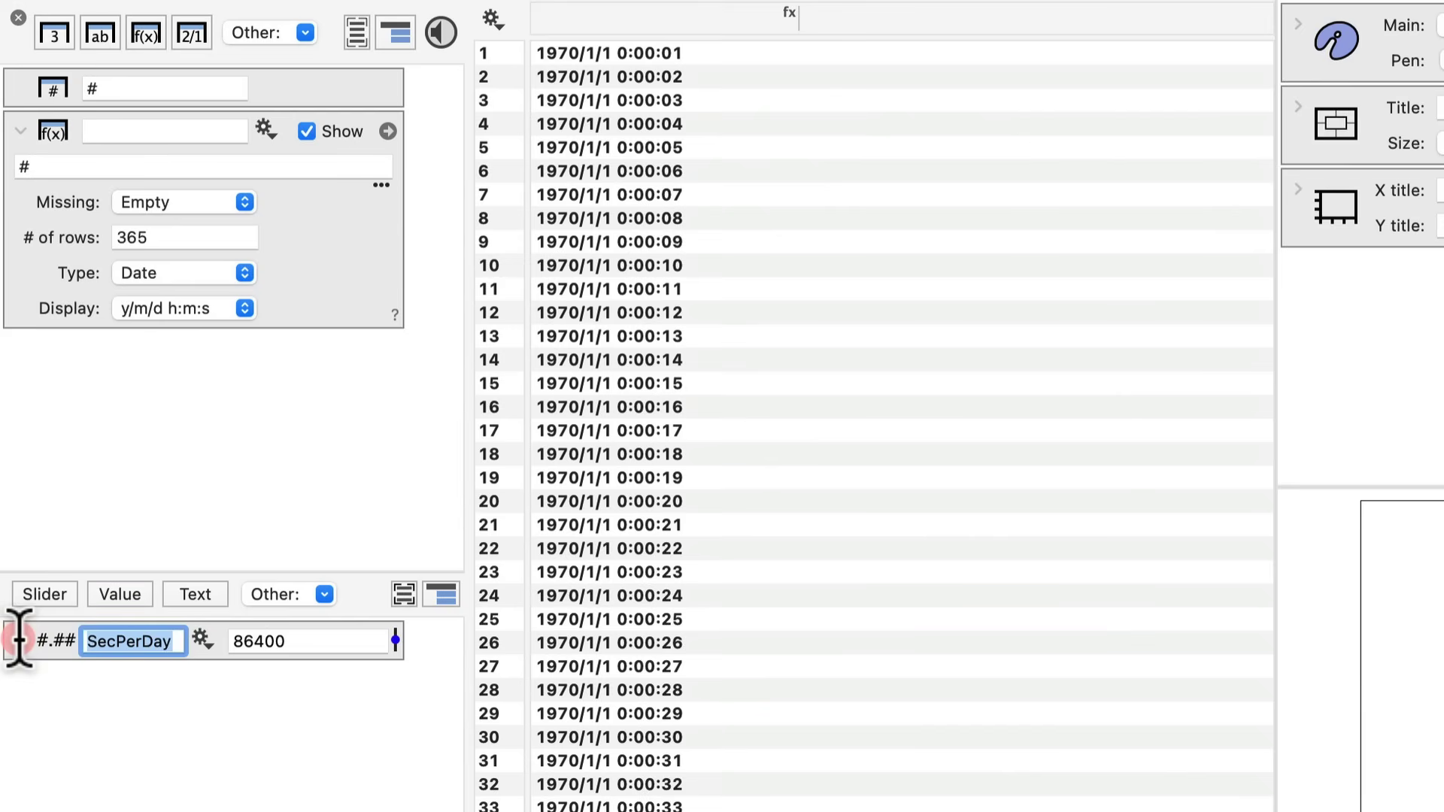
{"action": "left_click", "coordinate": [118, 163]}
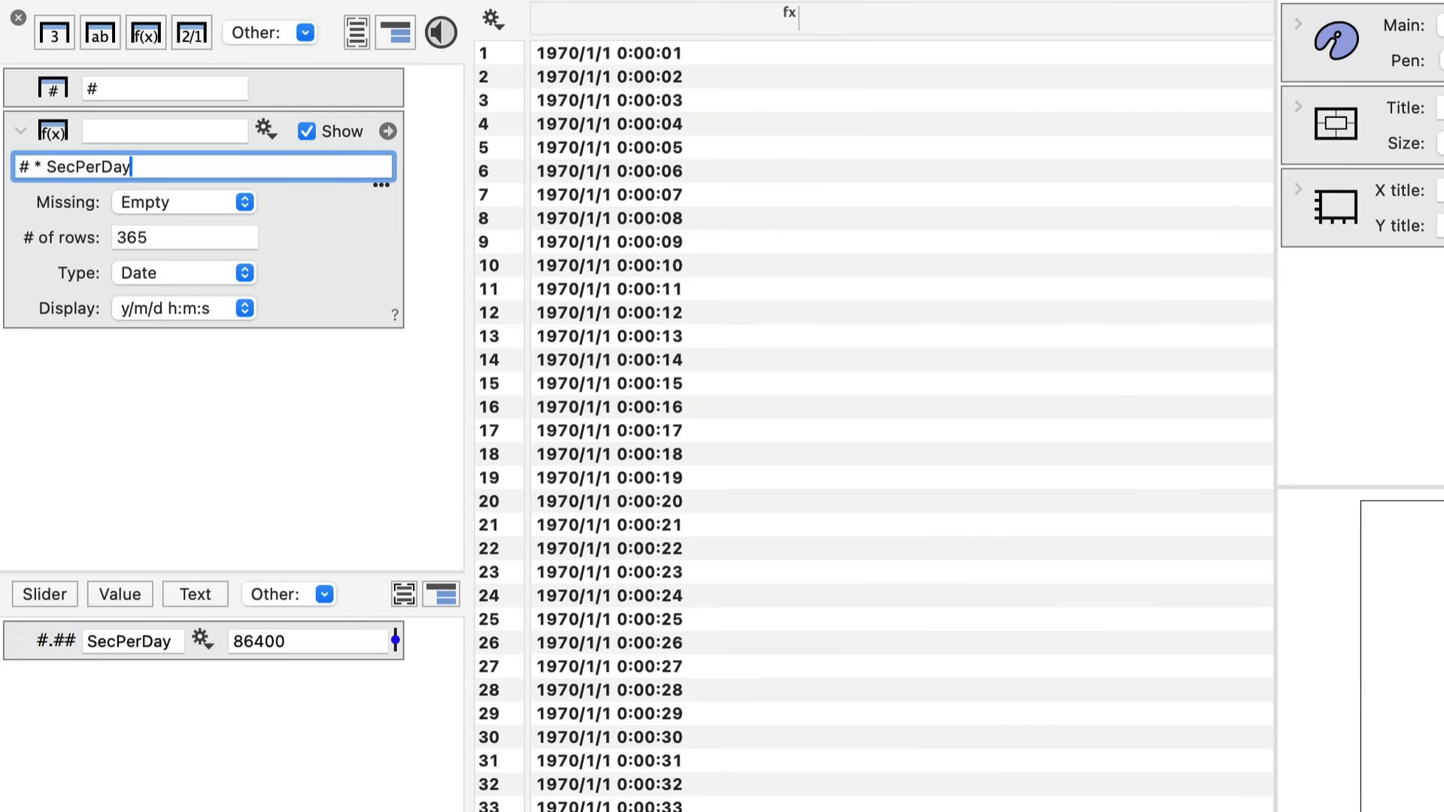
{"action": "key", "text": "Return"}
{"action": "left_click", "coordinate": [239, 384]}
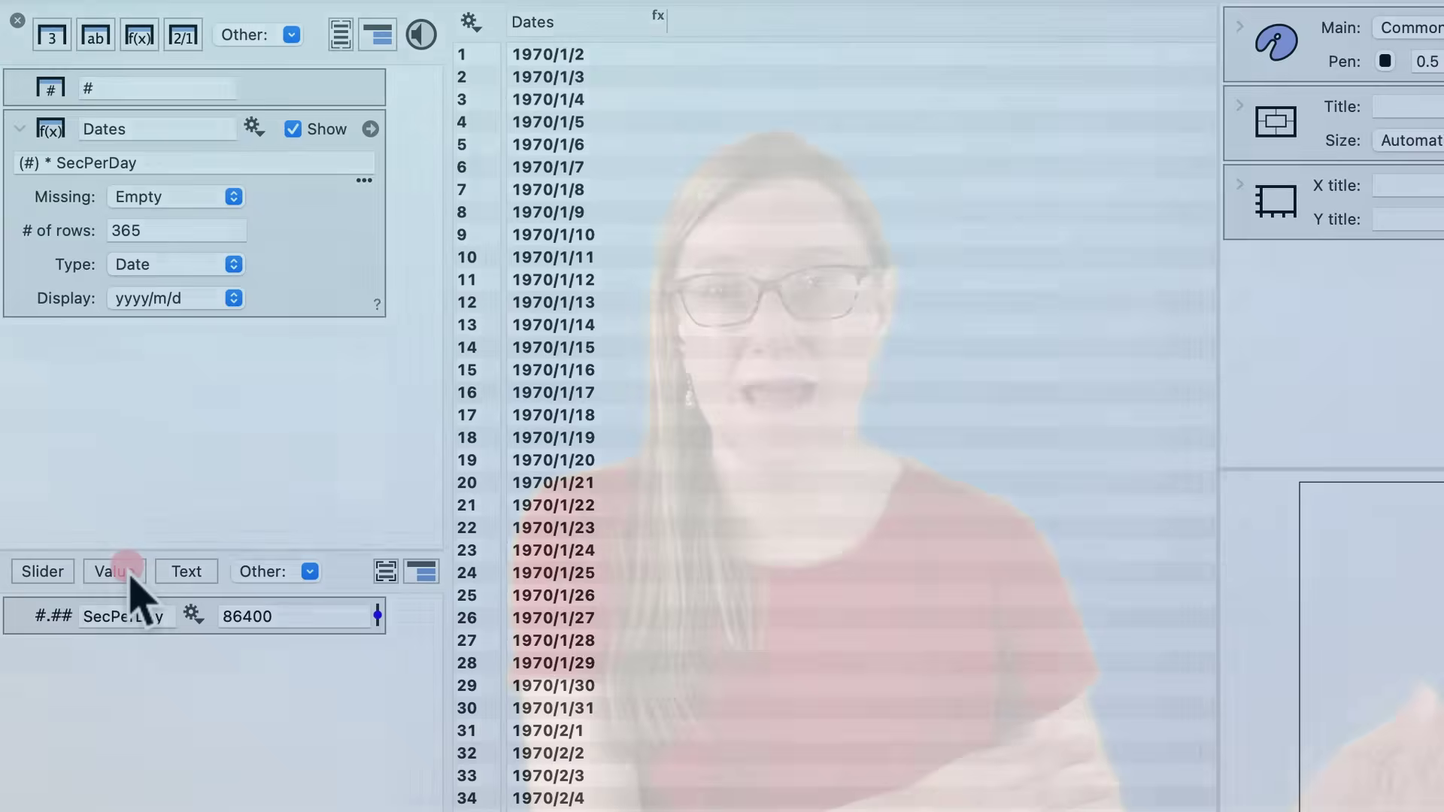
Add a value variable named StartDay and set it to 2025:01:01
{"action": "left_click", "coordinate": [105, 662]}
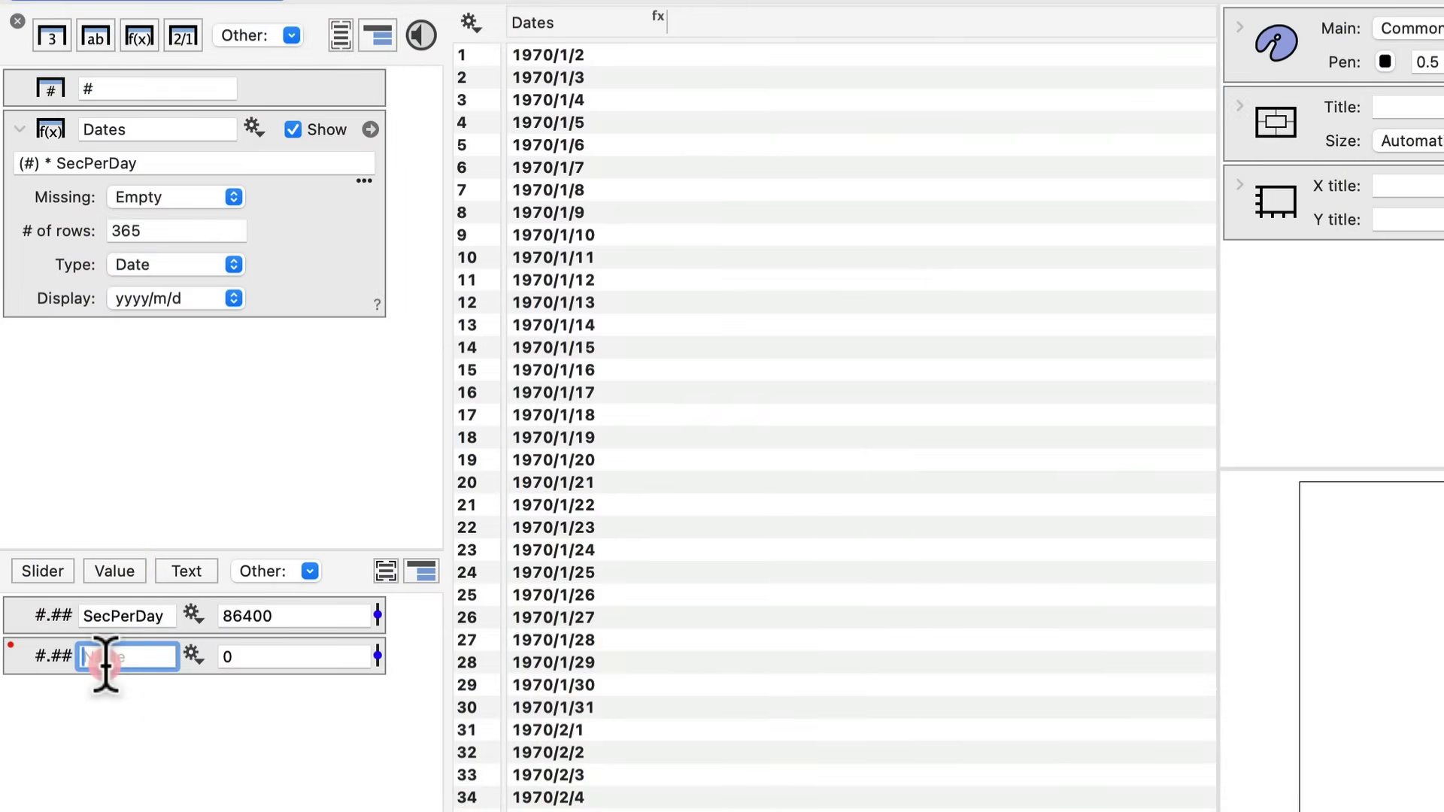
{"action": "type", "text": "StartDay"}
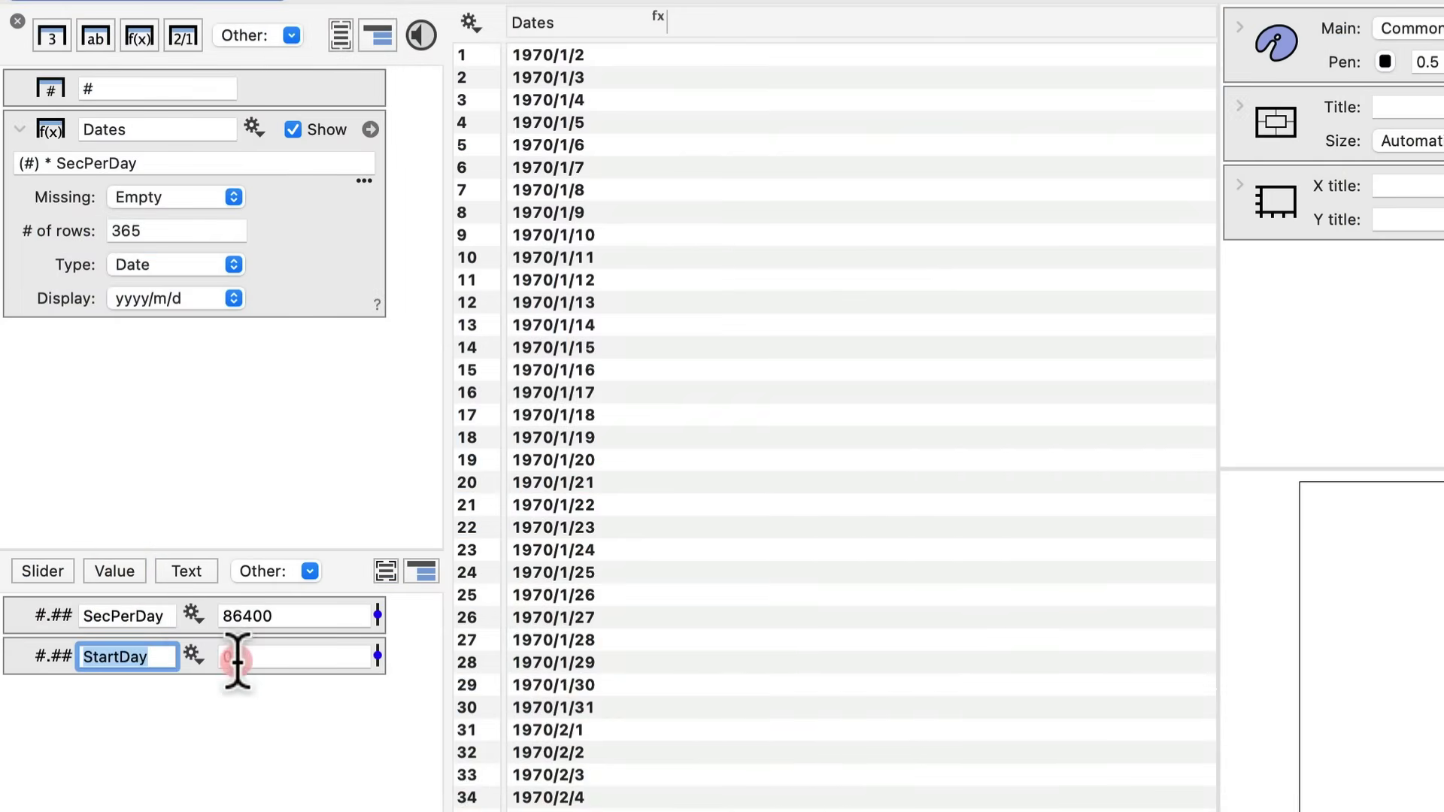
{"action": "left_click", "coordinate": [210, 656]}
{"action": "type", "text": "2025:01"}
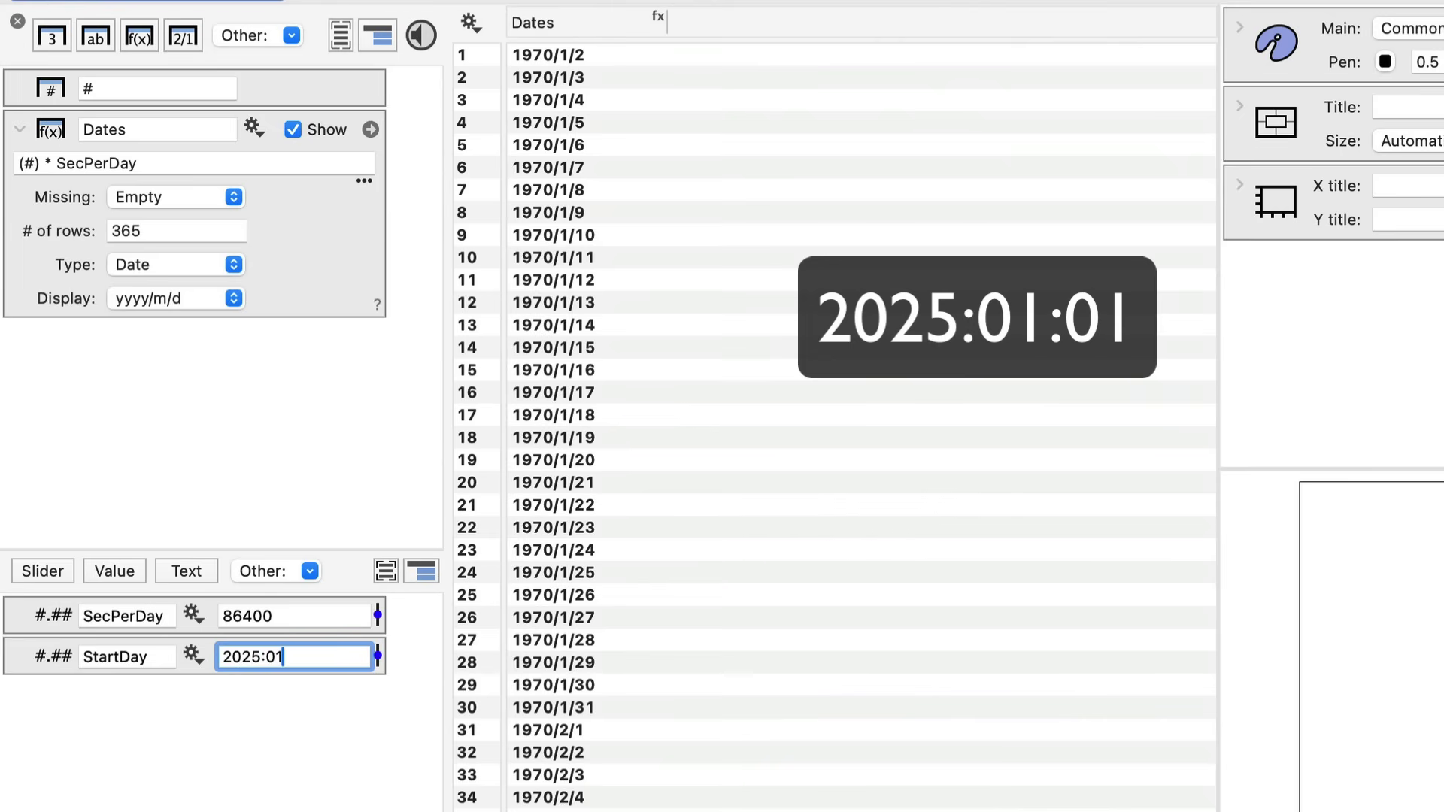
{"action": "type", "text": ":01"}
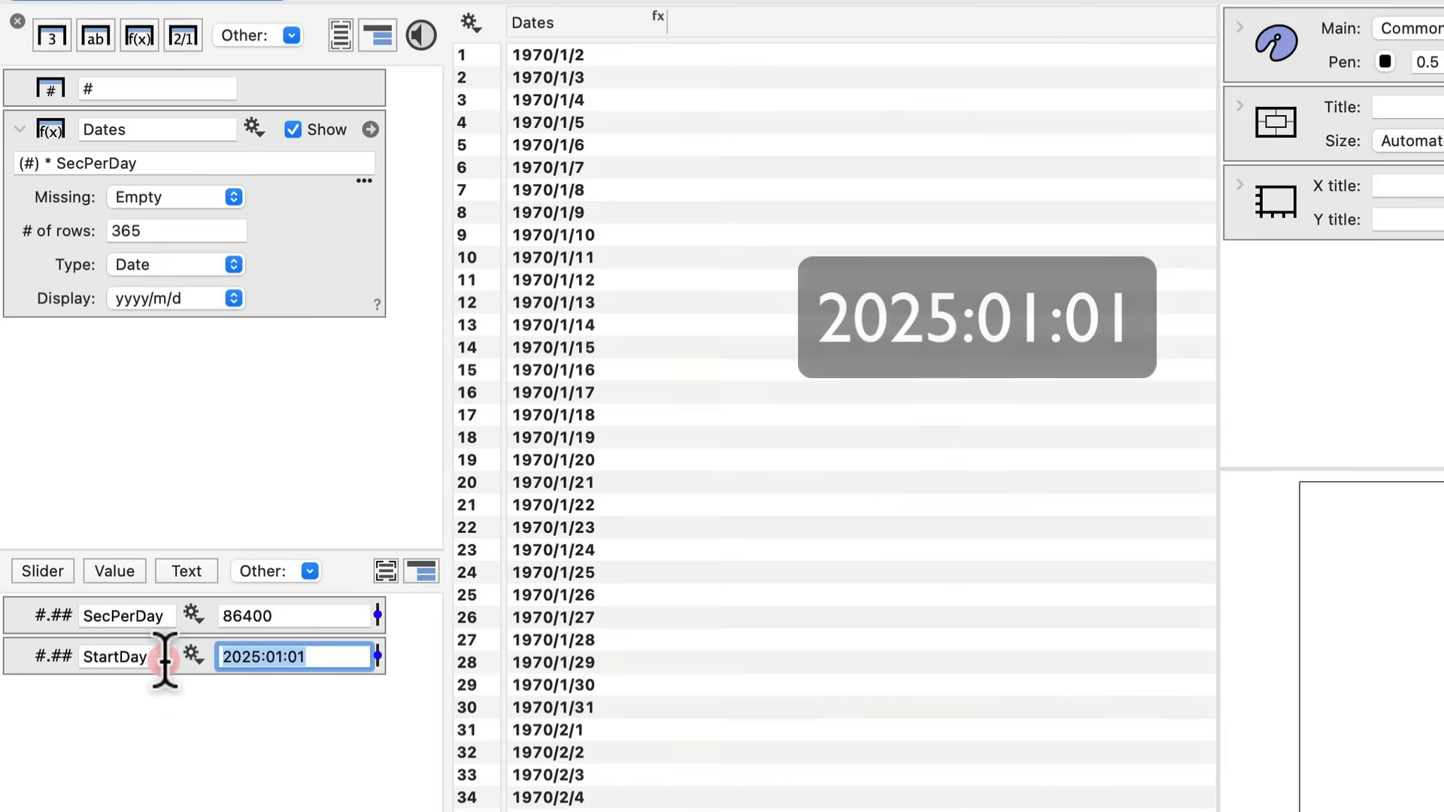
{"action": "left_click", "coordinate": [39, 655]}
Append + StartDay to the Dates column's formula
{"action": "left_click", "coordinate": [191, 161]}
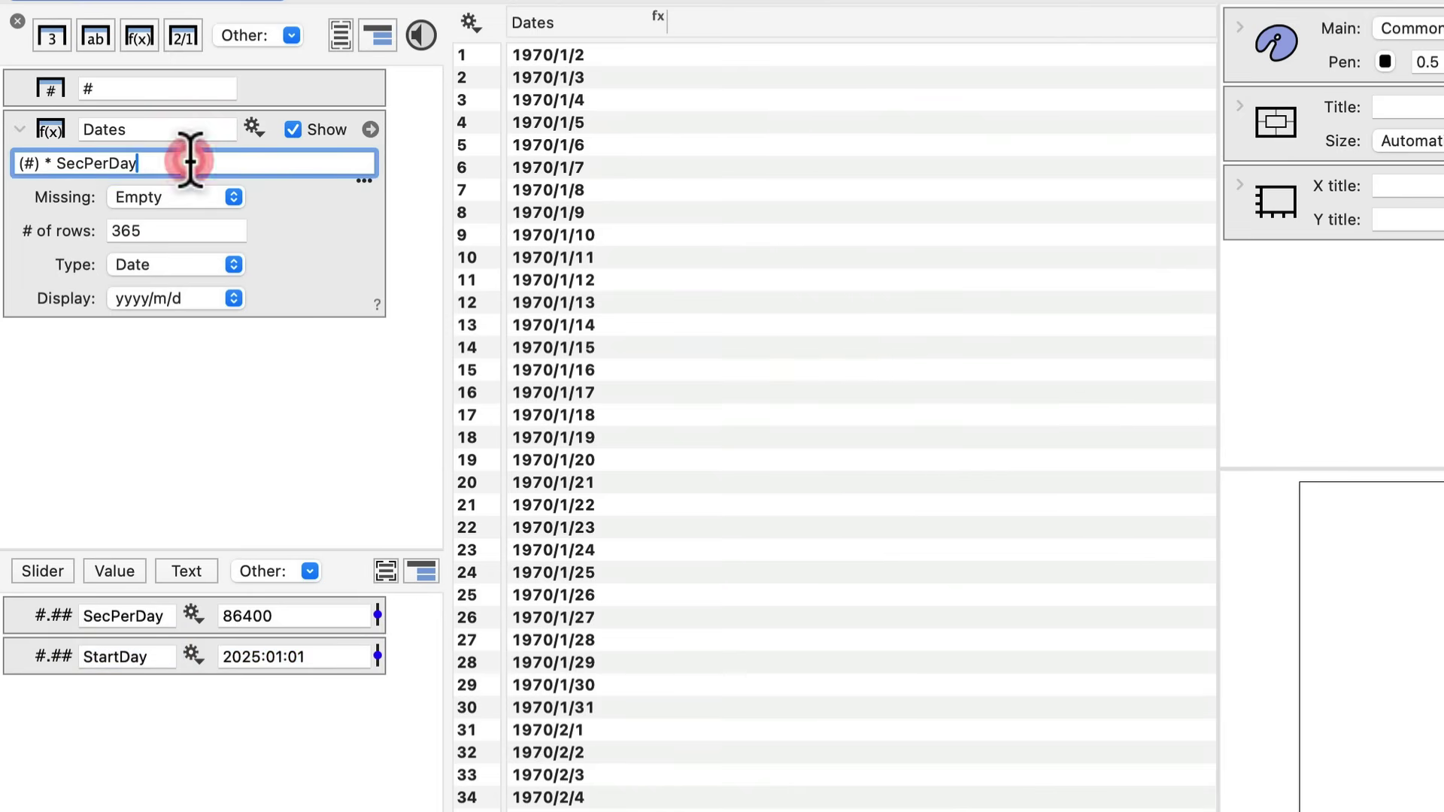
{"action": "type", "text": "+ StartDay"}
{"action": "key", "text": "Return"}
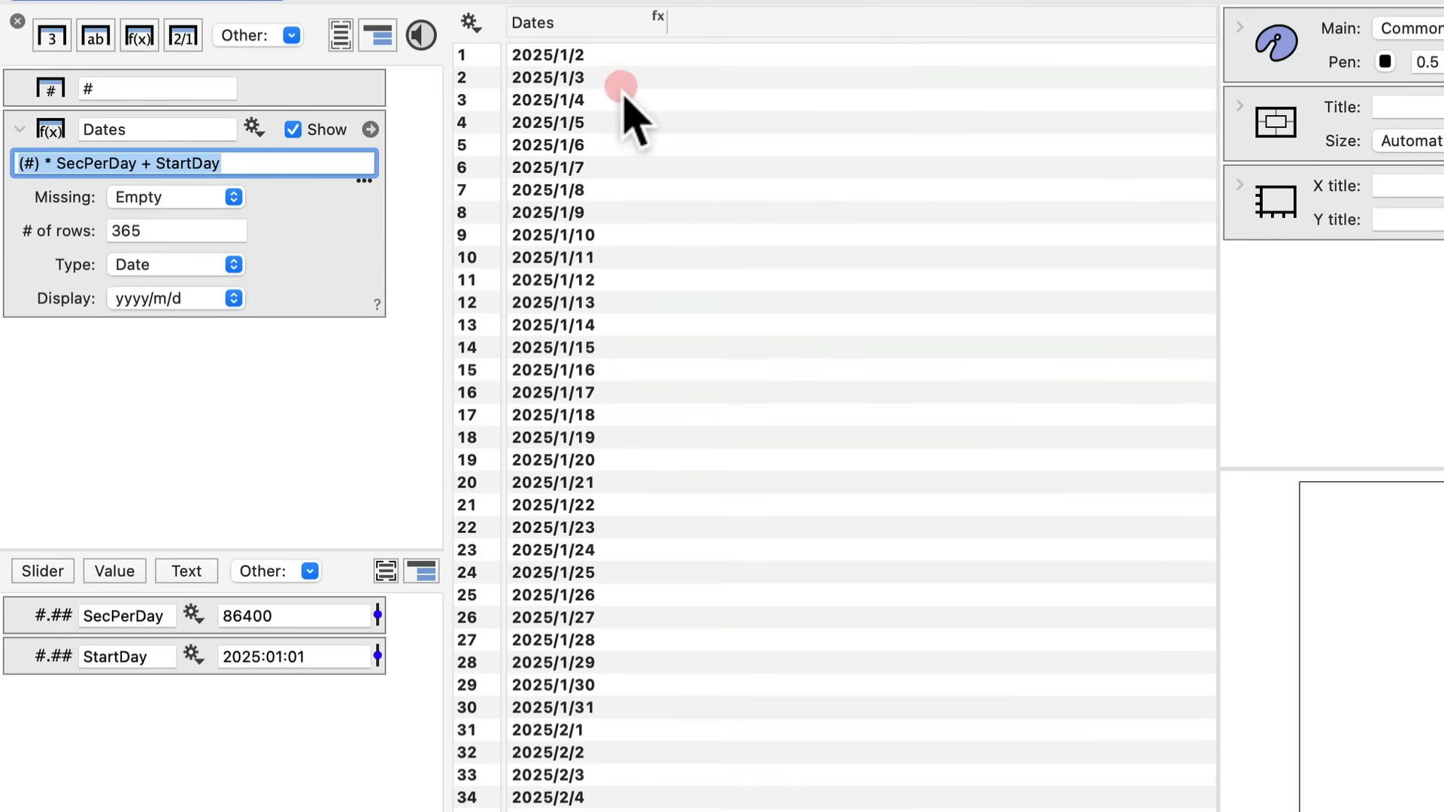
Change the row counter part of the Dates formula to (#-1) and look down the date list
{"action": "left_click", "coordinate": [38, 163]}
{"action": "type", "text": "-1"}
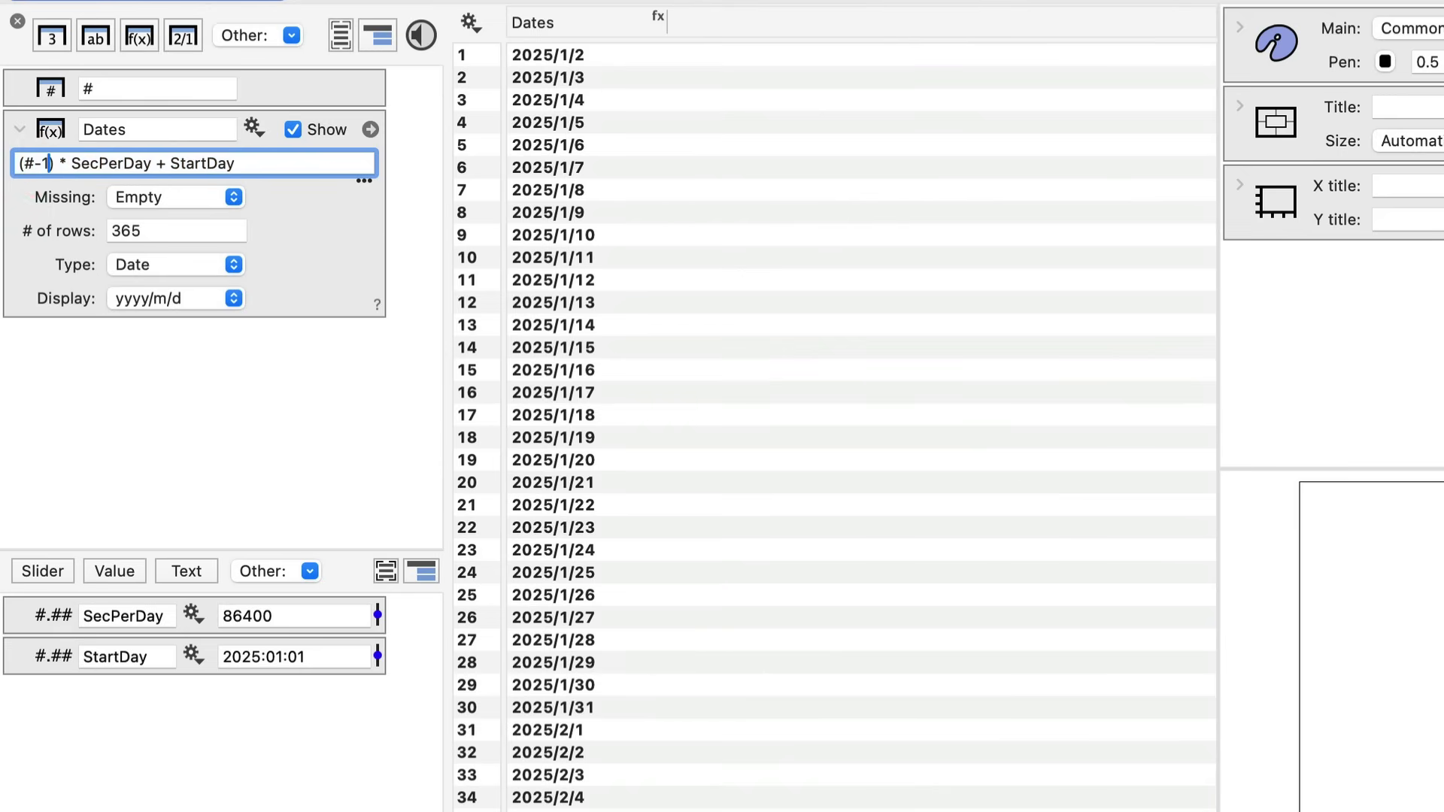
{"action": "key", "text": "Return"}
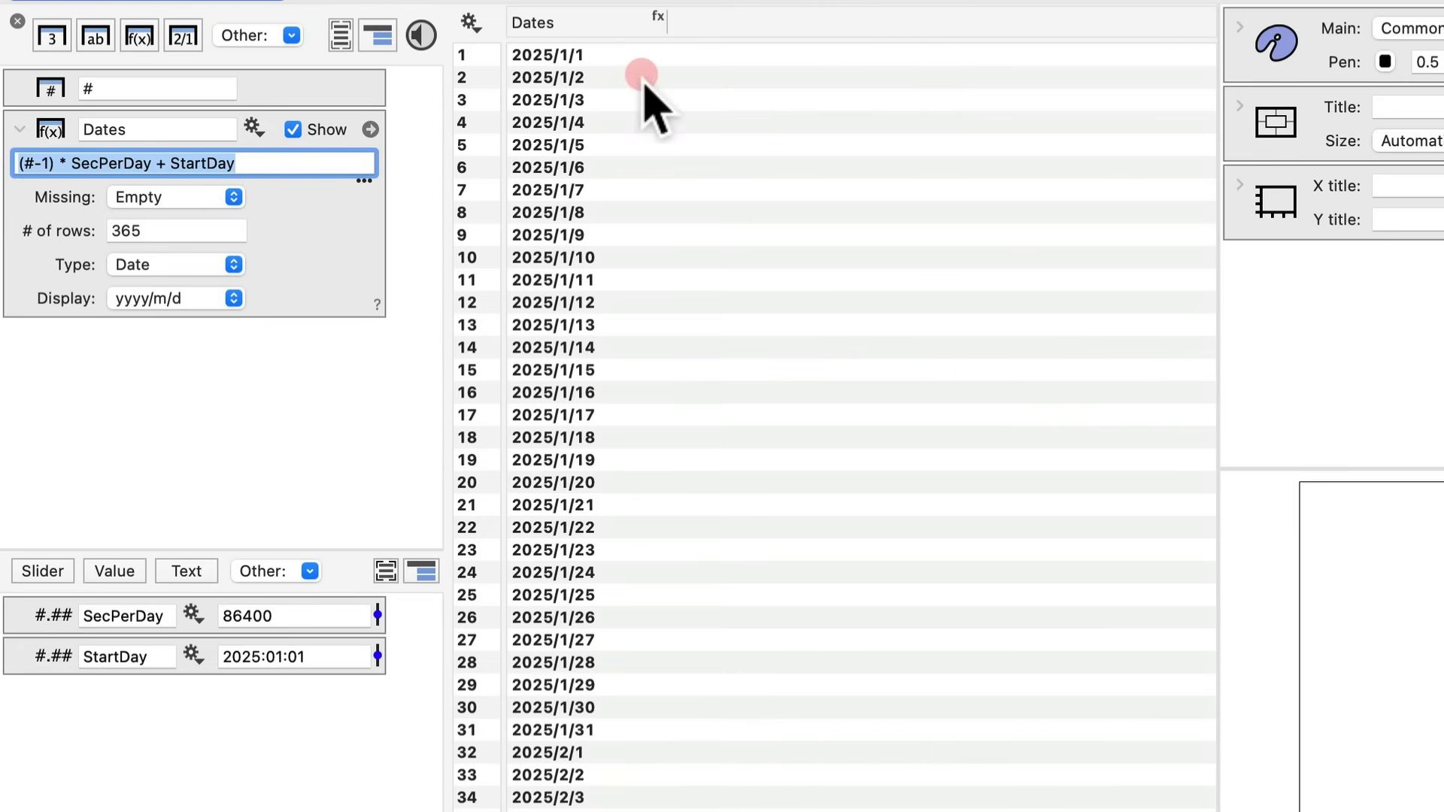
{"action": "left_click_drag", "start_coordinate": [626, 45], "coordinate": [628, 463]}
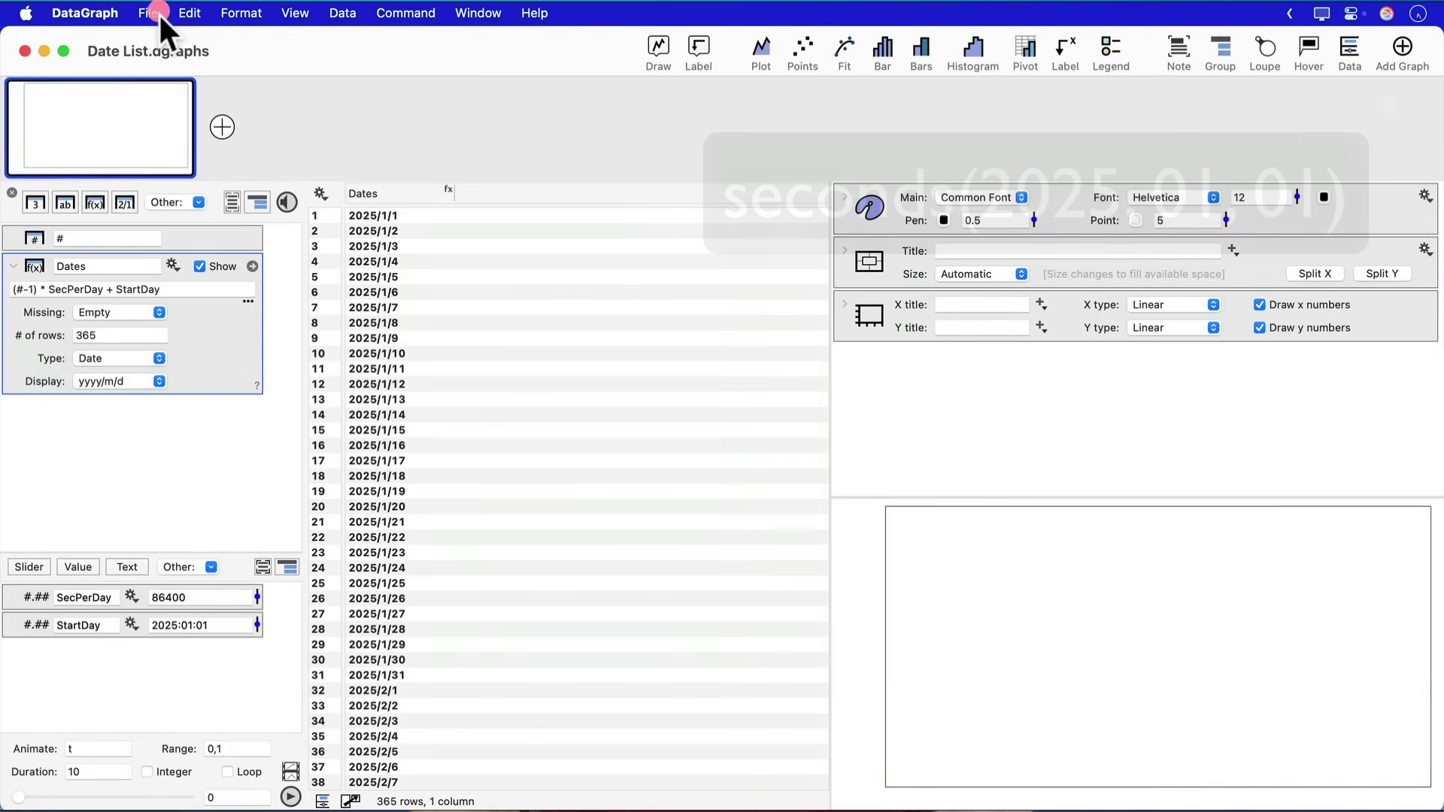
Duplicate the Dates expression column and collapse the original column's settings
{"action": "left_click", "coordinate": [190, 13]}
{"action": "left_click", "coordinate": [198, 115]}
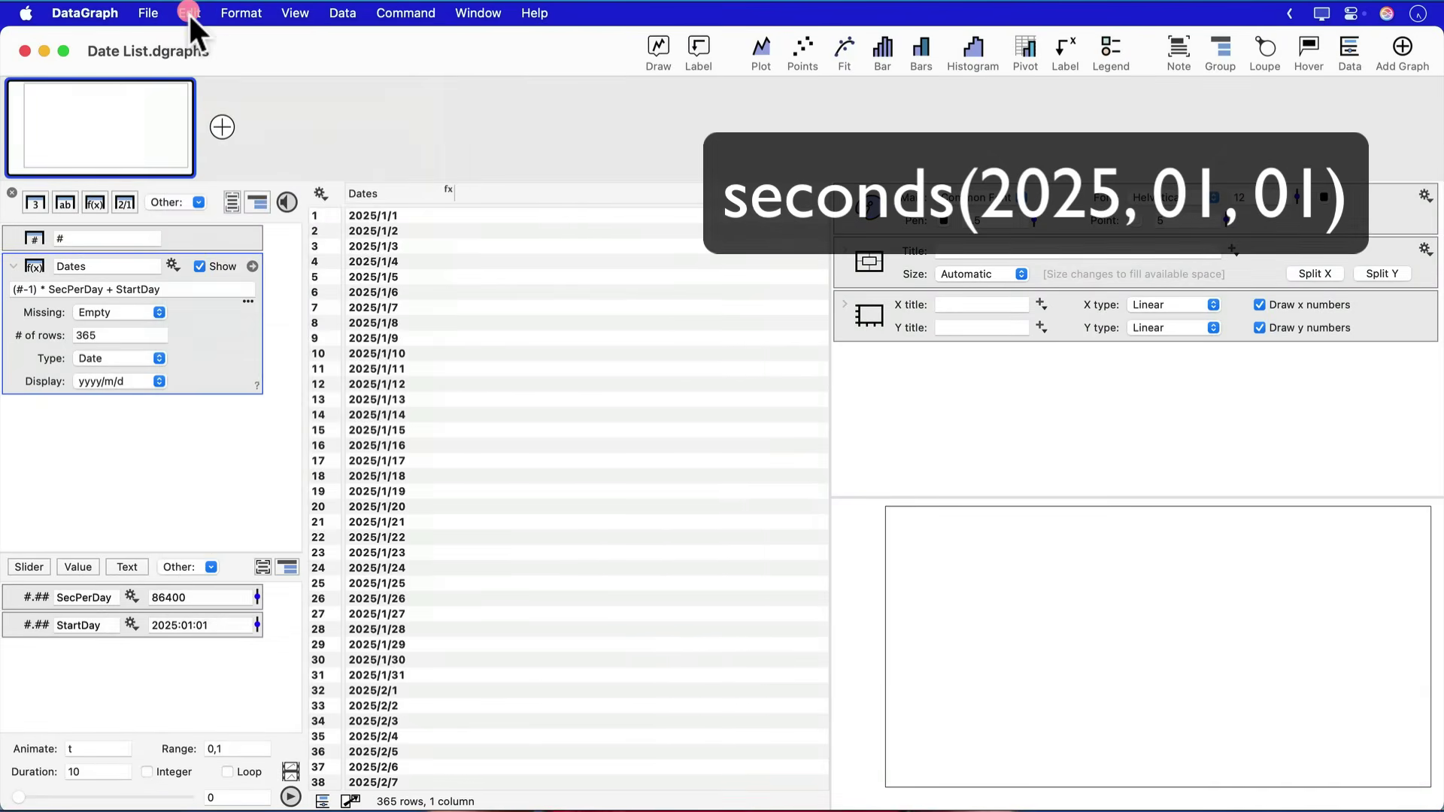
{"action": "left_click_drag", "start_coordinate": [188, 12], "coordinate": [191, 161]}
{"action": "left_click", "coordinate": [56, 291]}
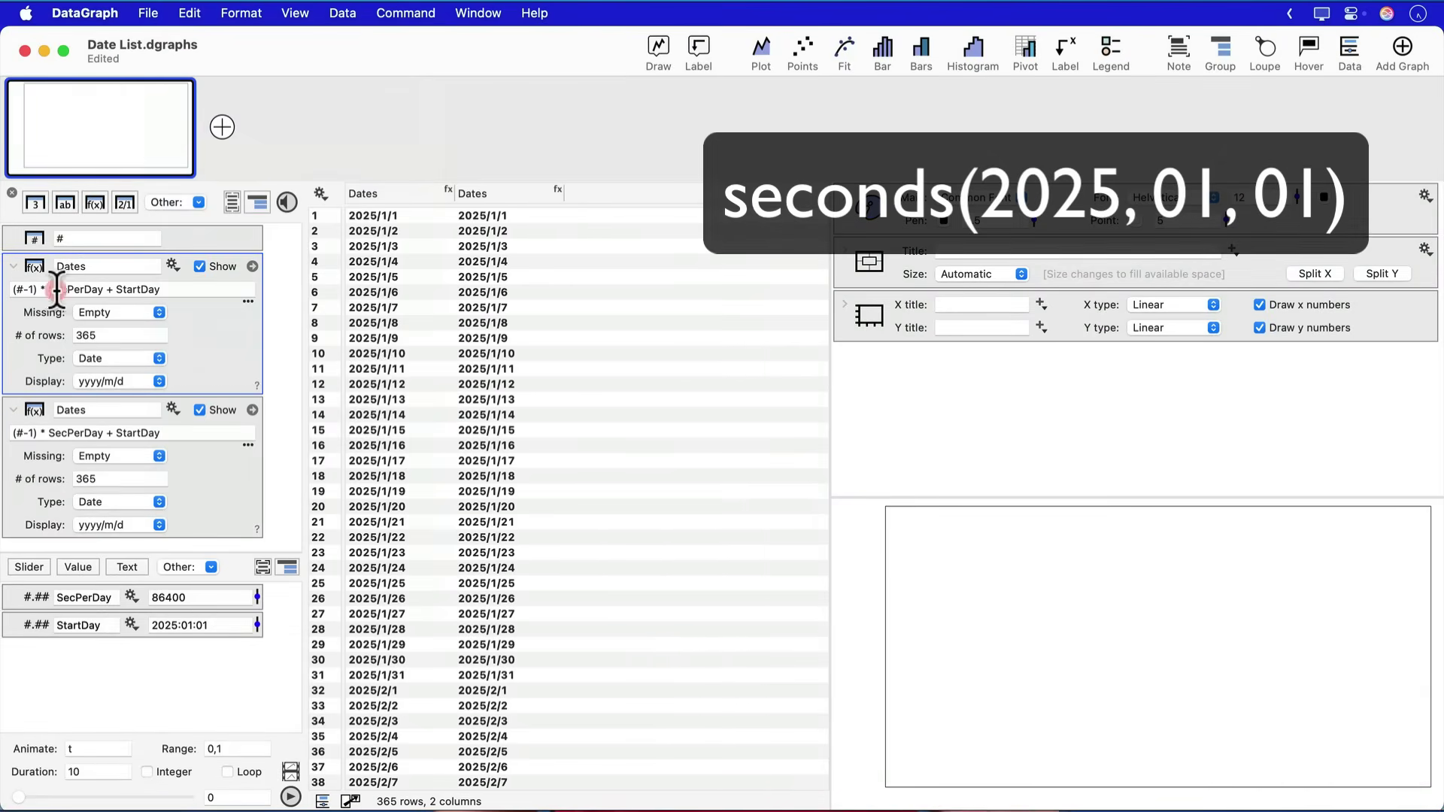
{"action": "left_click", "coordinate": [15, 265]}
In the duplicate Dates column's expanded formula editor, replace StartDay with seconds(2025,01,01) and close the editor
{"action": "left_click_drag", "start_coordinate": [119, 316], "coordinate": [250, 327]}
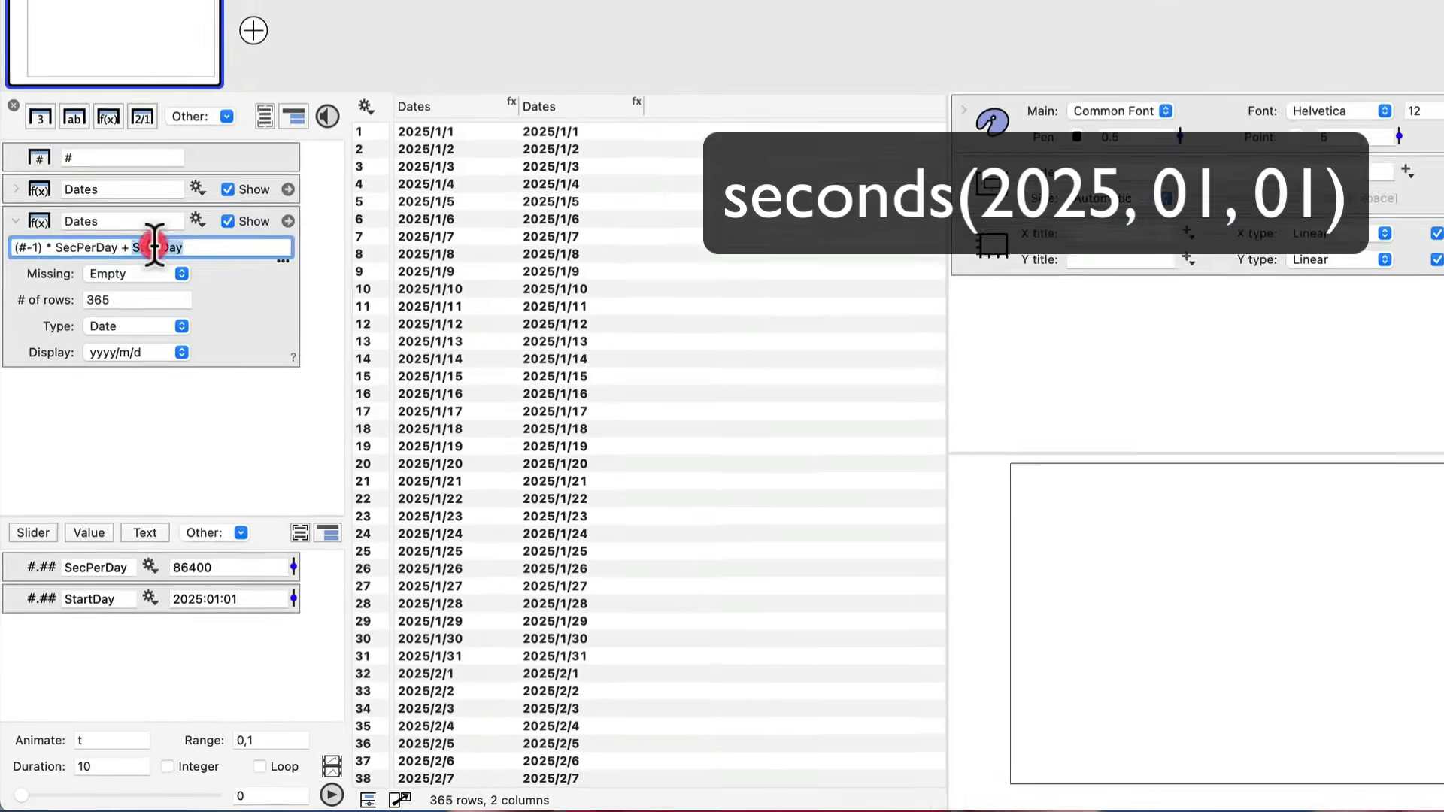
{"action": "left_click", "coordinate": [318, 193]}
{"action": "left_click", "coordinate": [290, 113]}
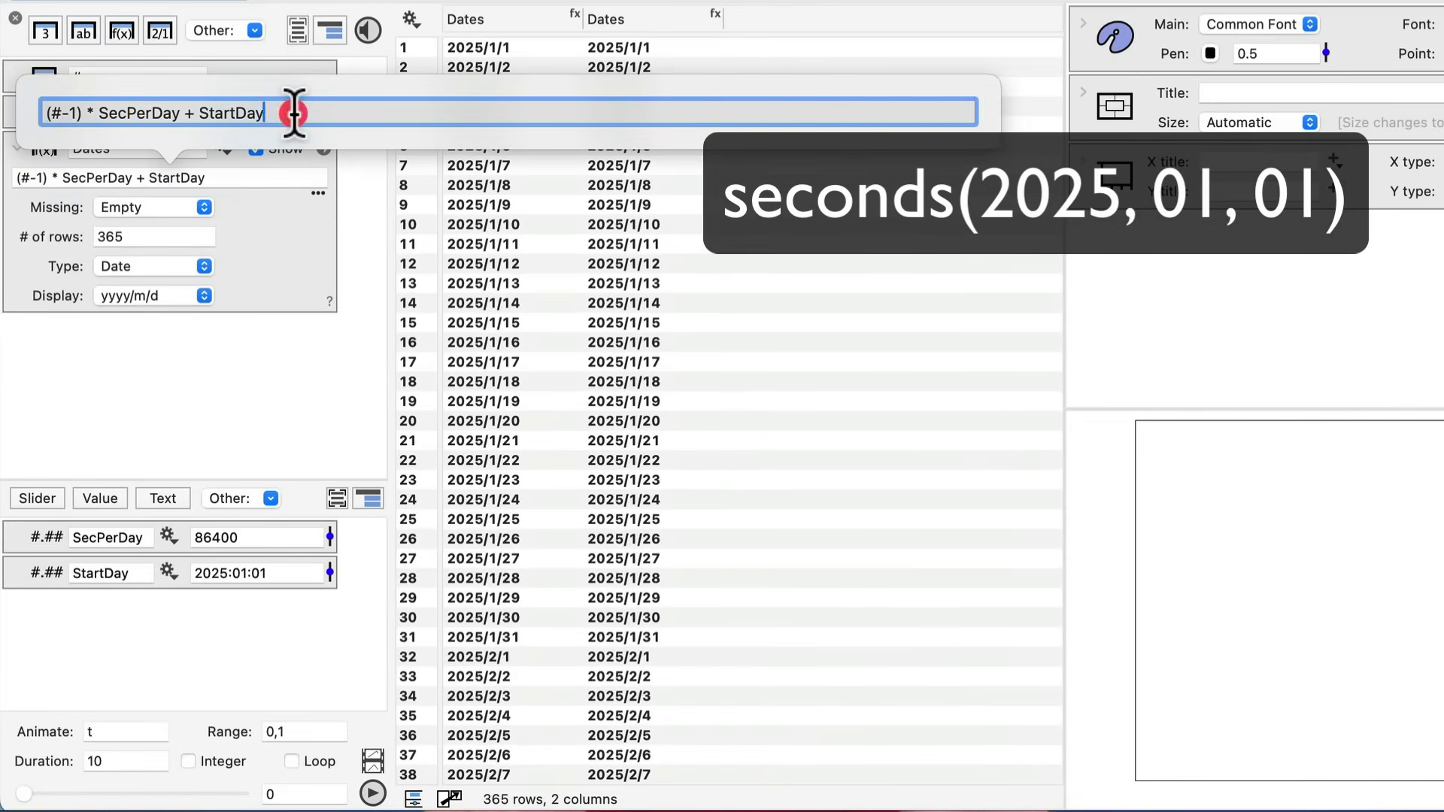
{"action": "key", "text": "BackSpace"}
{"action": "key", "text": "BackSpace"}
{"action": "key", "text": "BackSpace"}
{"action": "key", "text": "BackSpace"}
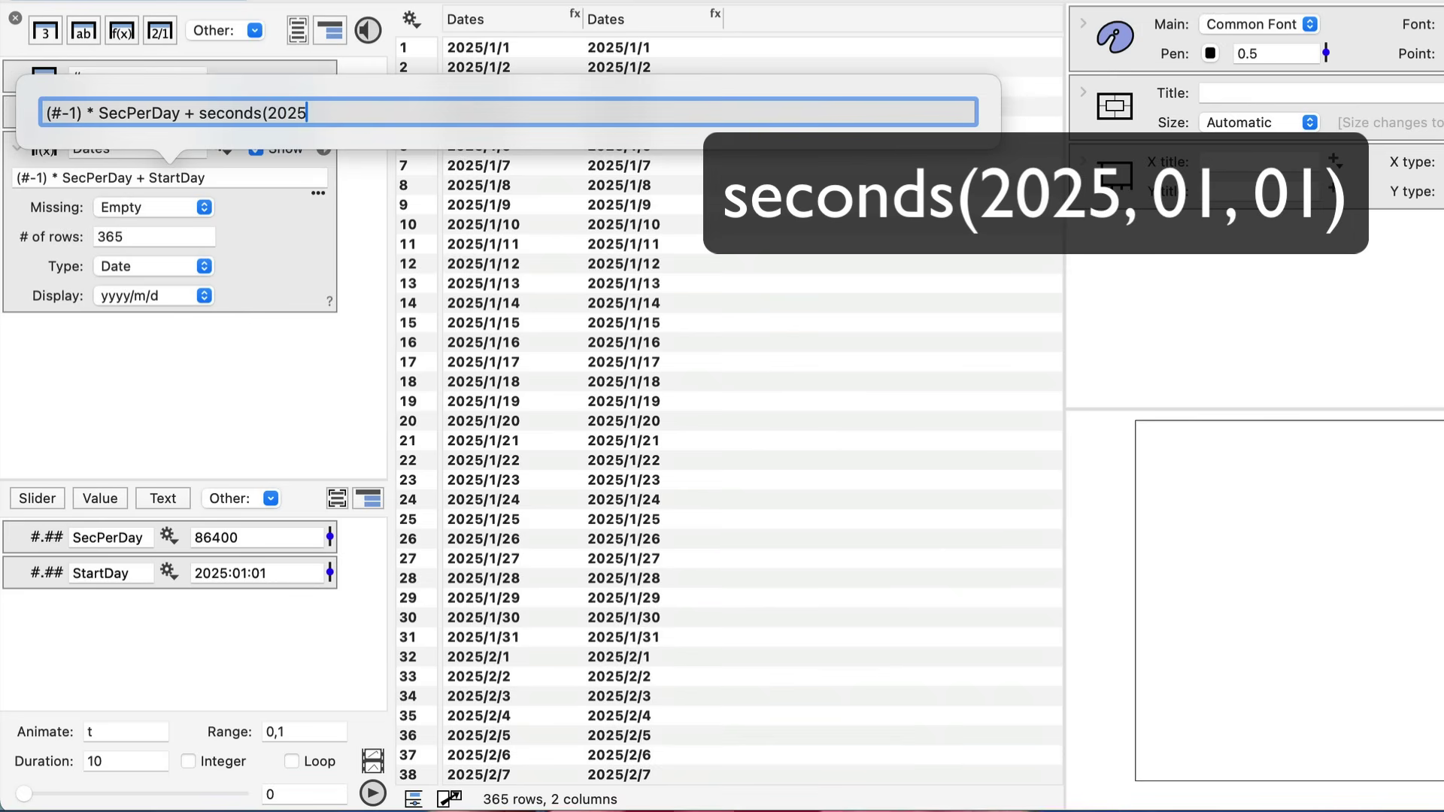
{"action": "type", "text": ",01,01"}
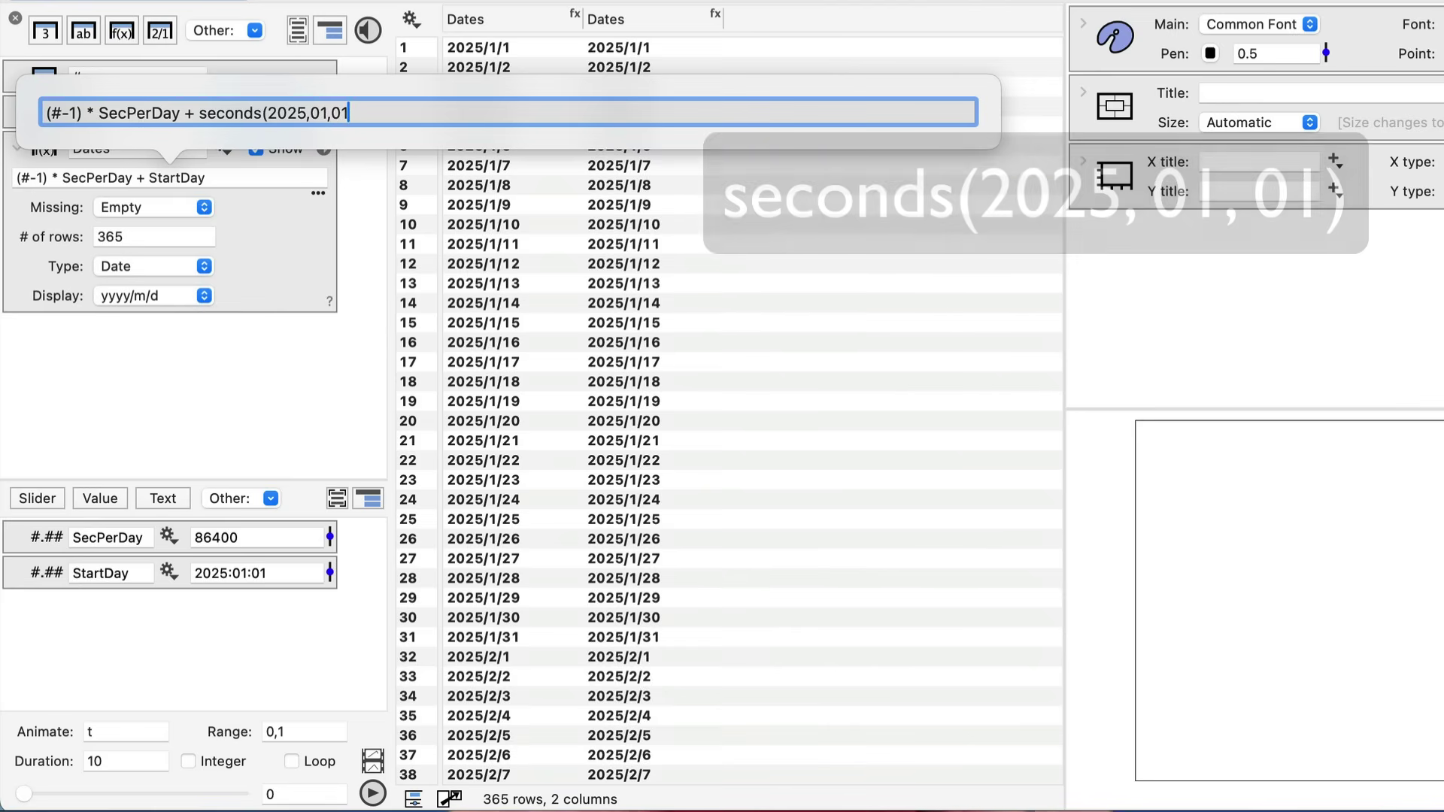
{"action": "type", "text": ")"}
{"action": "key", "text": "Return"}
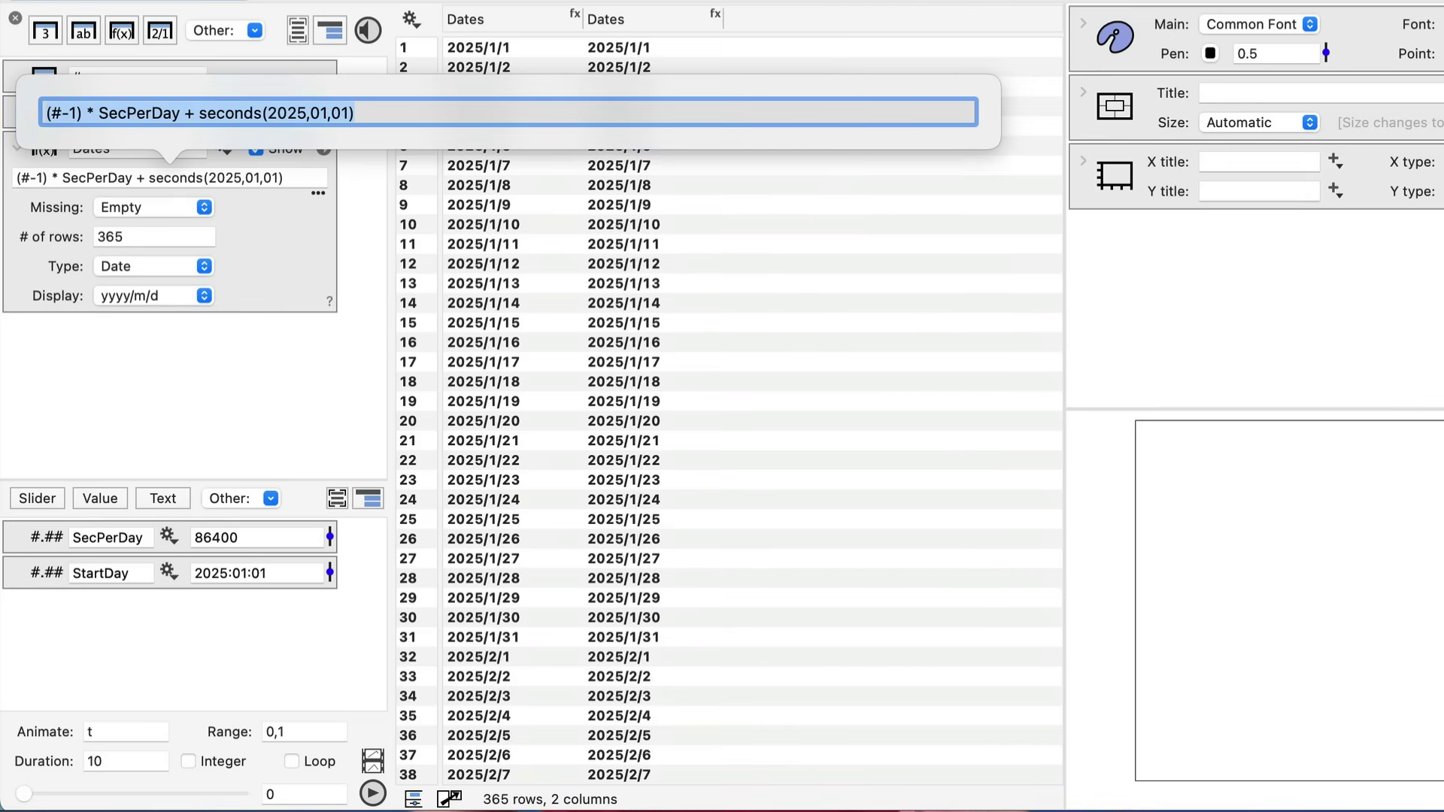
{"action": "left_click", "coordinate": [286, 247]}
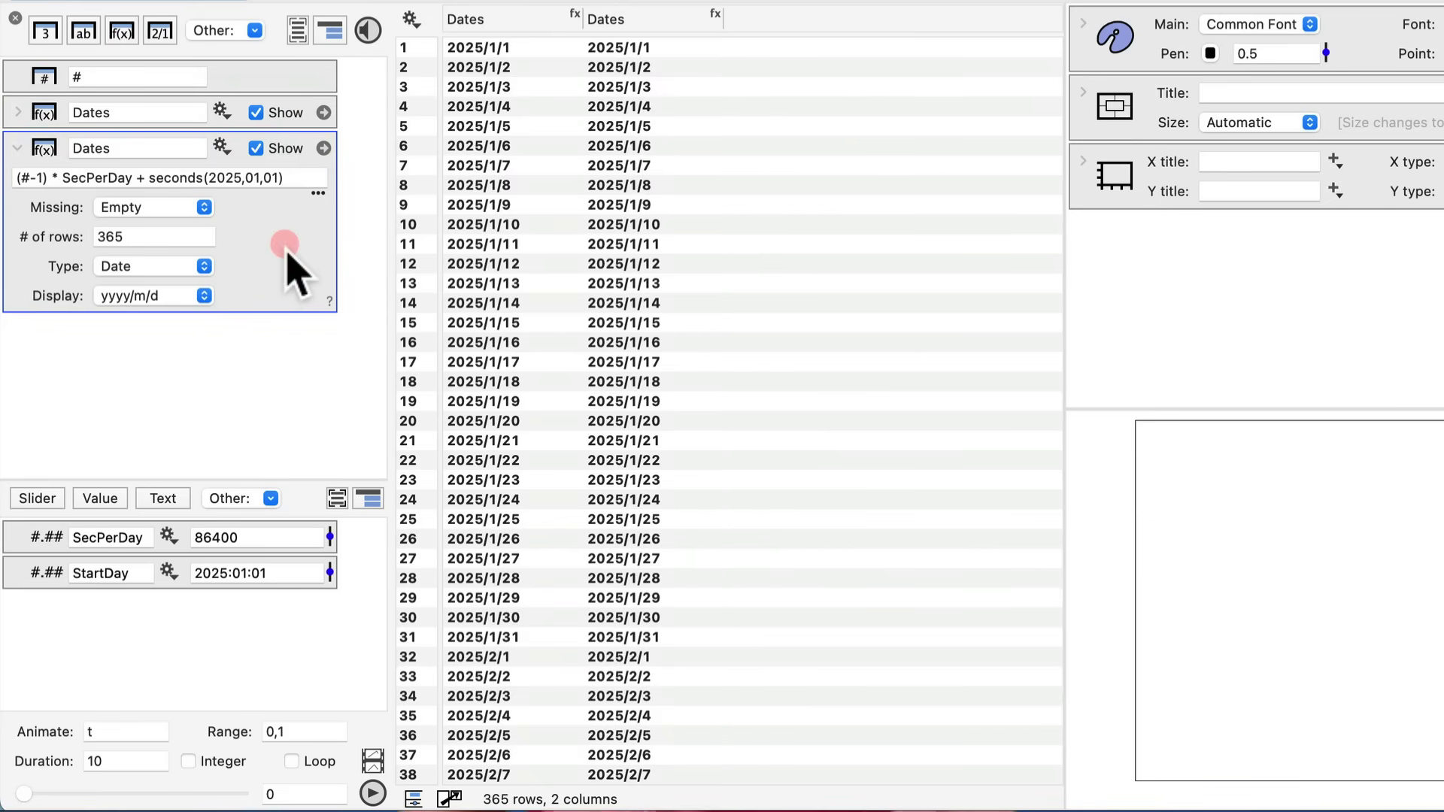
{"action": "left_click_drag", "start_coordinate": [273, 276], "coordinate": [226, 188]}
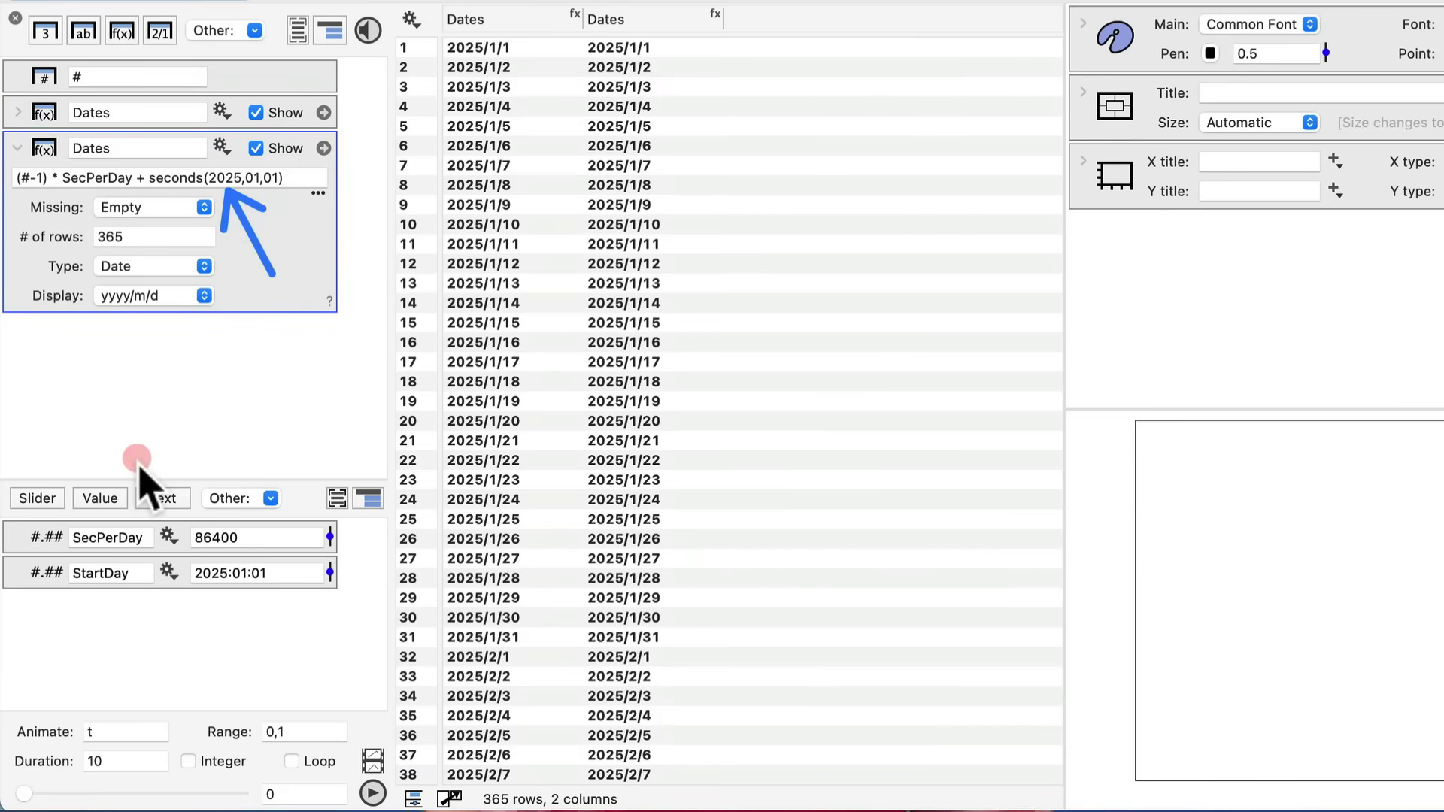
Add a slider variable named Year with the range 2020,2025
{"action": "left_click", "coordinate": [47, 497]}
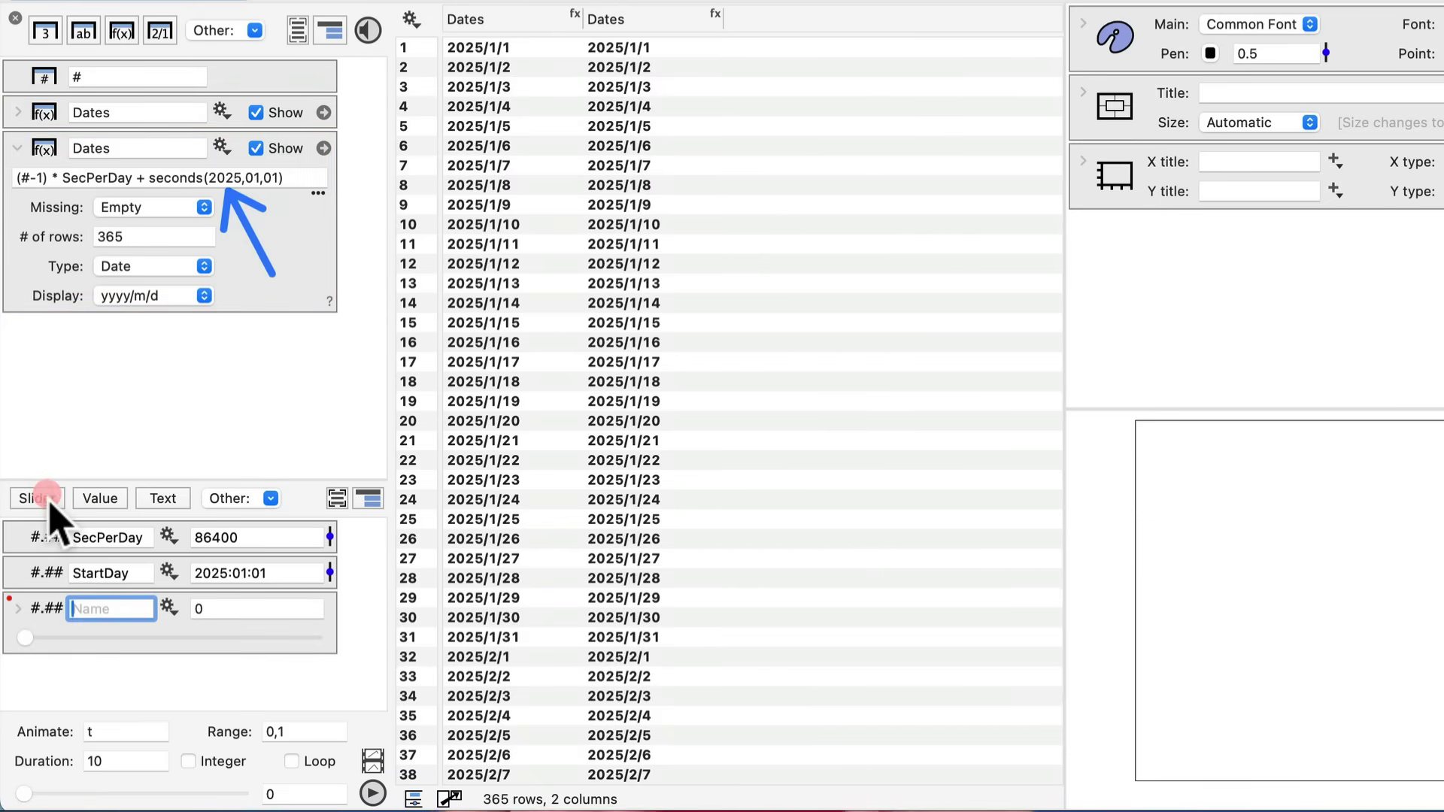
{"action": "left_click", "coordinate": [97, 607]}
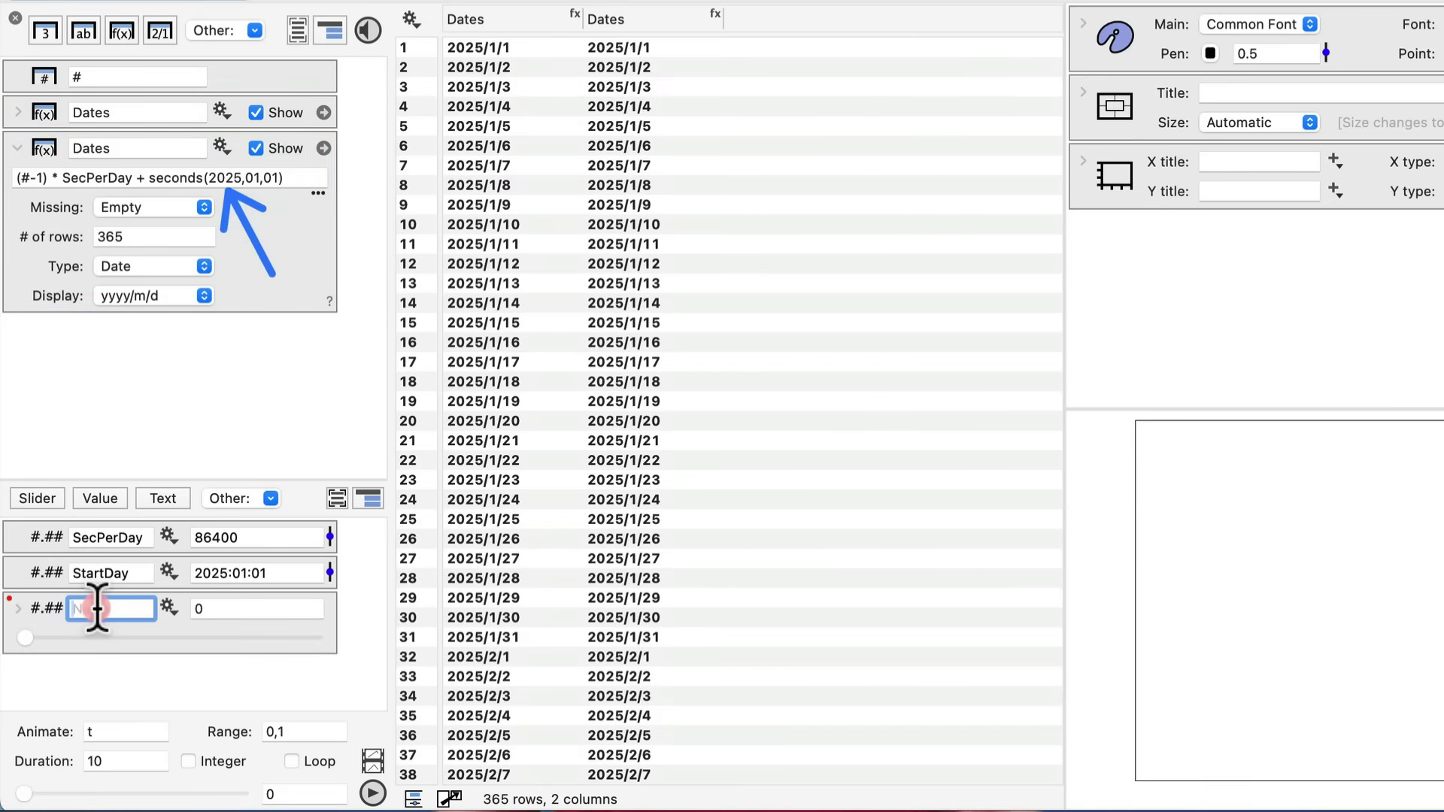
{"action": "left_click", "coordinate": [17, 608]}
{"action": "left_click", "coordinate": [75, 667]}
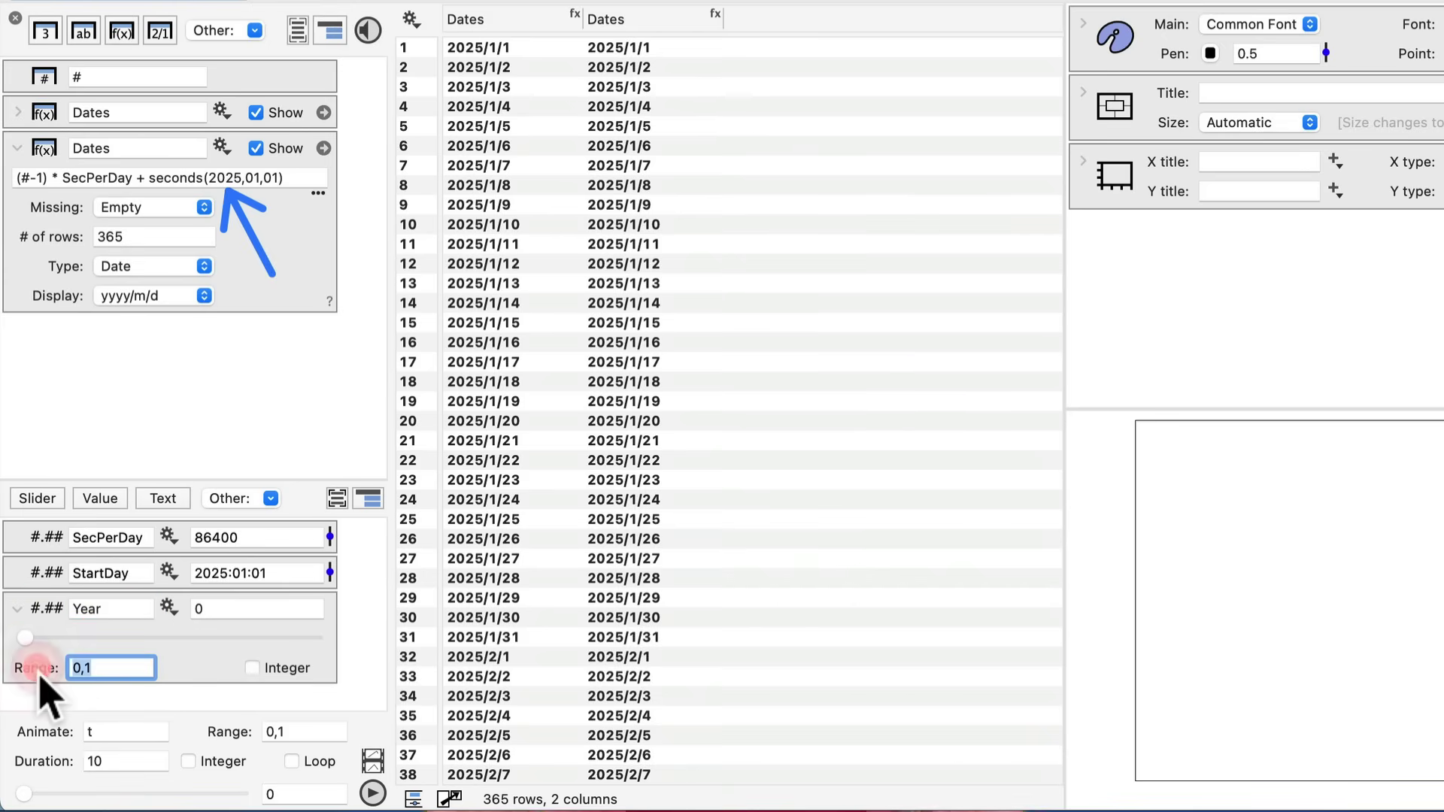
{"action": "type", "text": "202"}
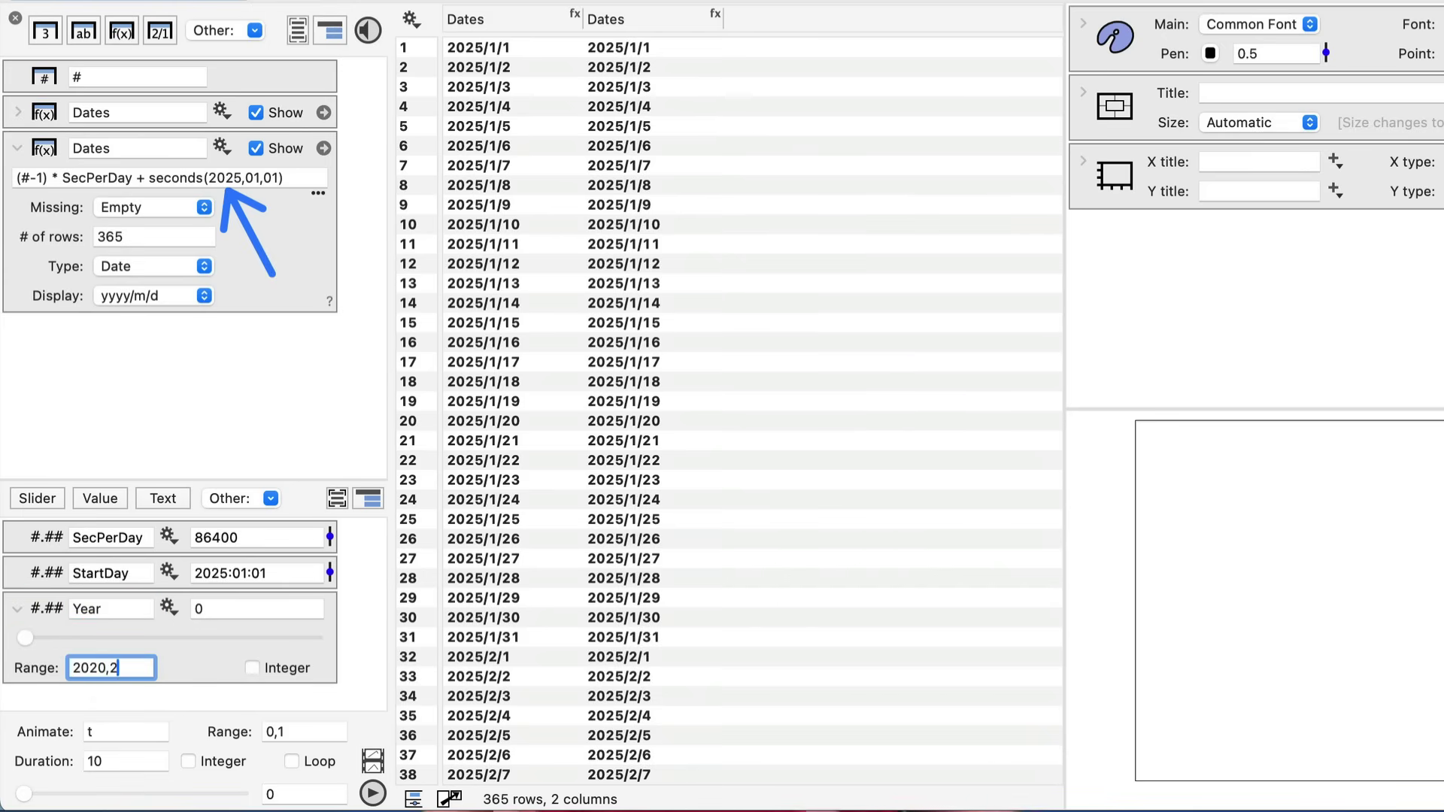
Restrict the Year slider to integer values and set it to 2022
{"action": "left_click", "coordinate": [252, 668]}
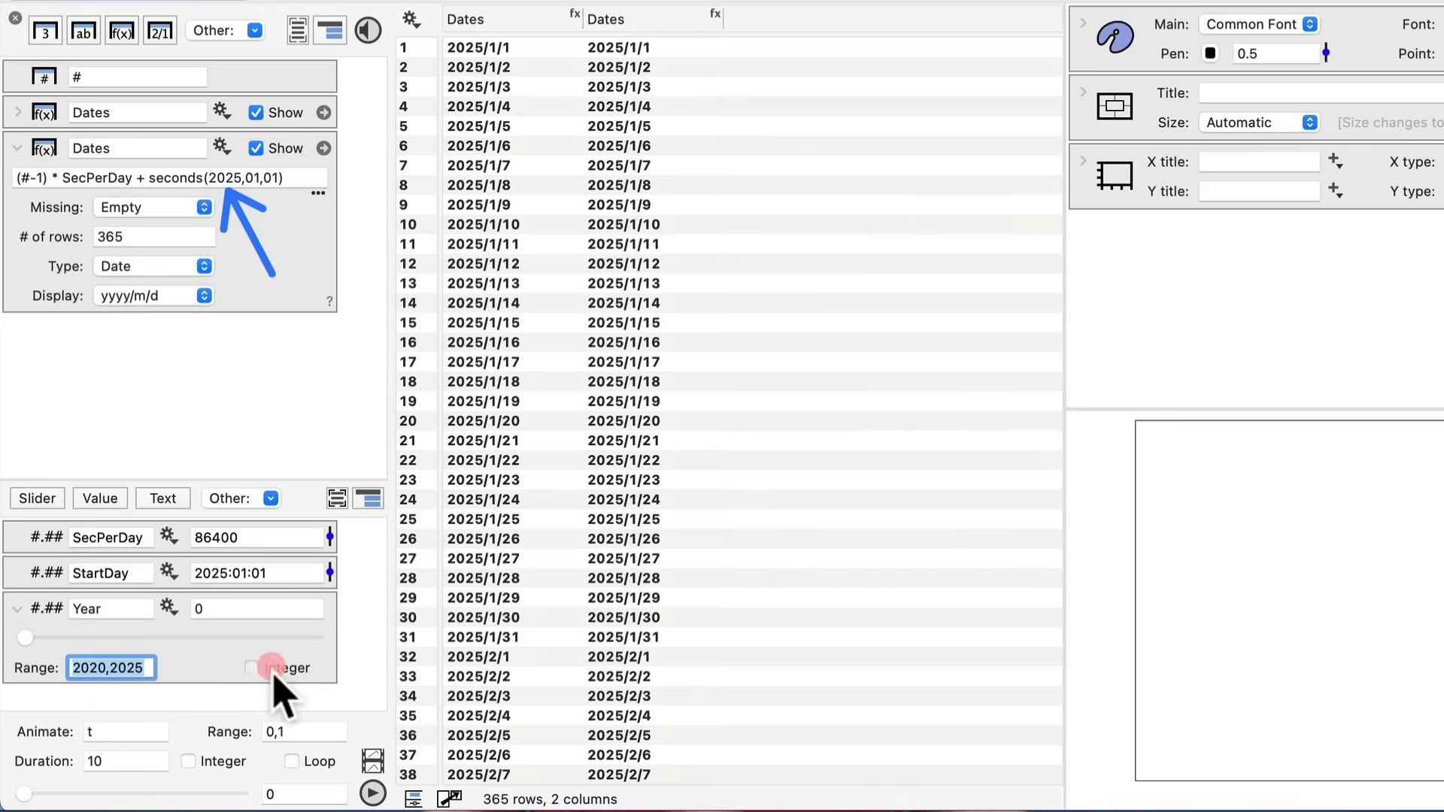
{"action": "left_click", "coordinate": [39, 667]}
{"action": "left_click_drag", "start_coordinate": [27, 638], "coordinate": [185, 637]}
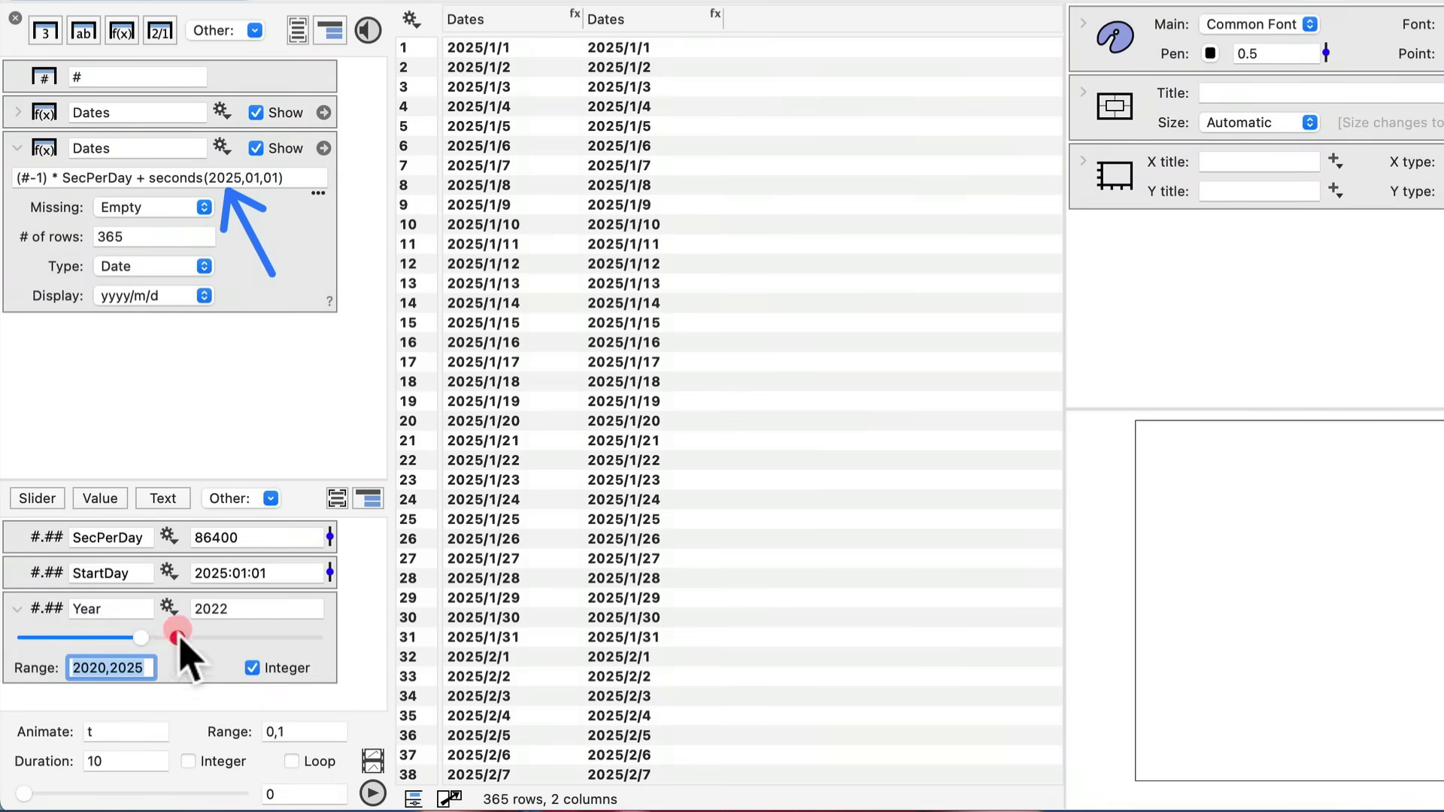
Replace 2025 with Year in the duplicate Dates column's seconds function and move the Year slider to 2023
{"action": "left_click", "coordinate": [234, 181]}
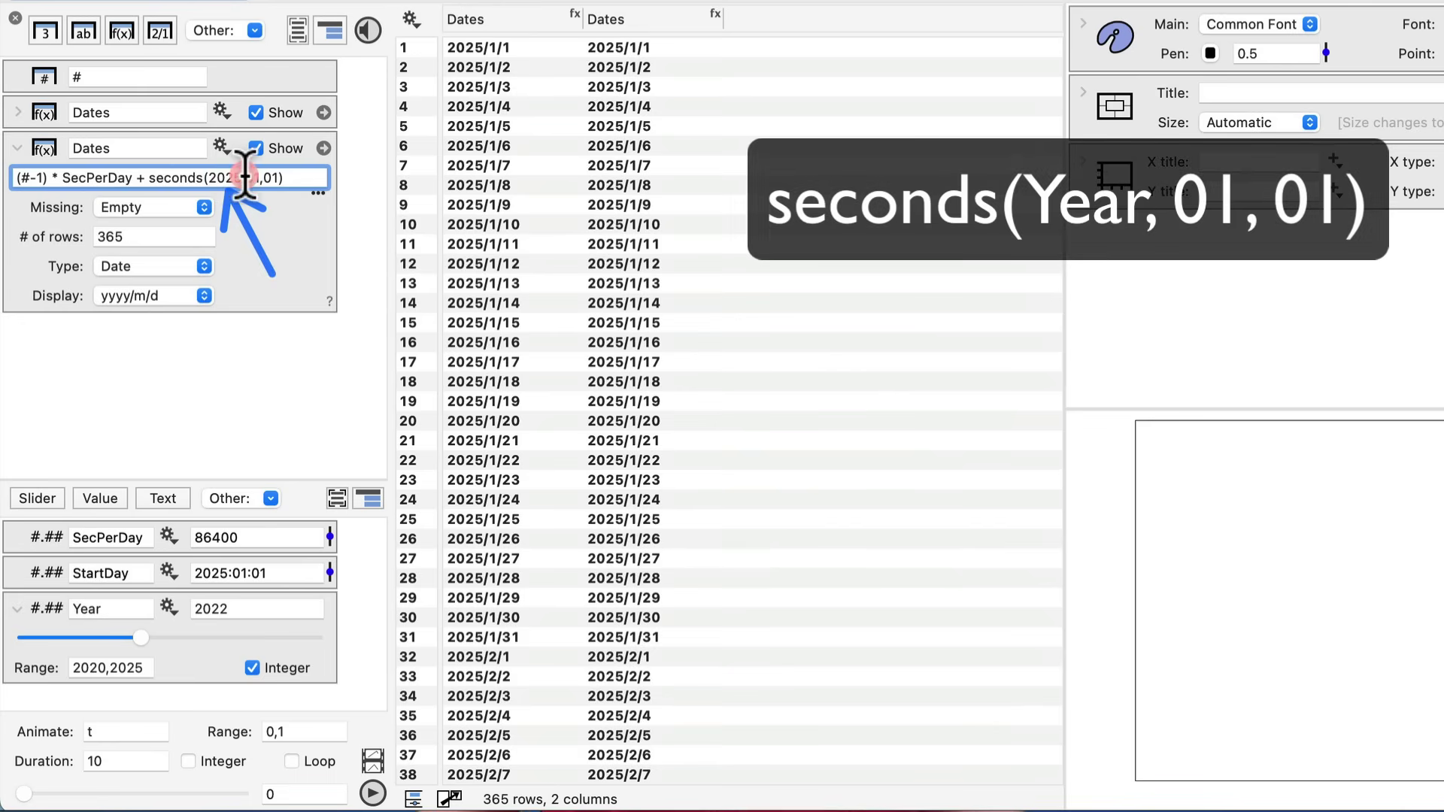
{"action": "key", "text": "BackSpace"}
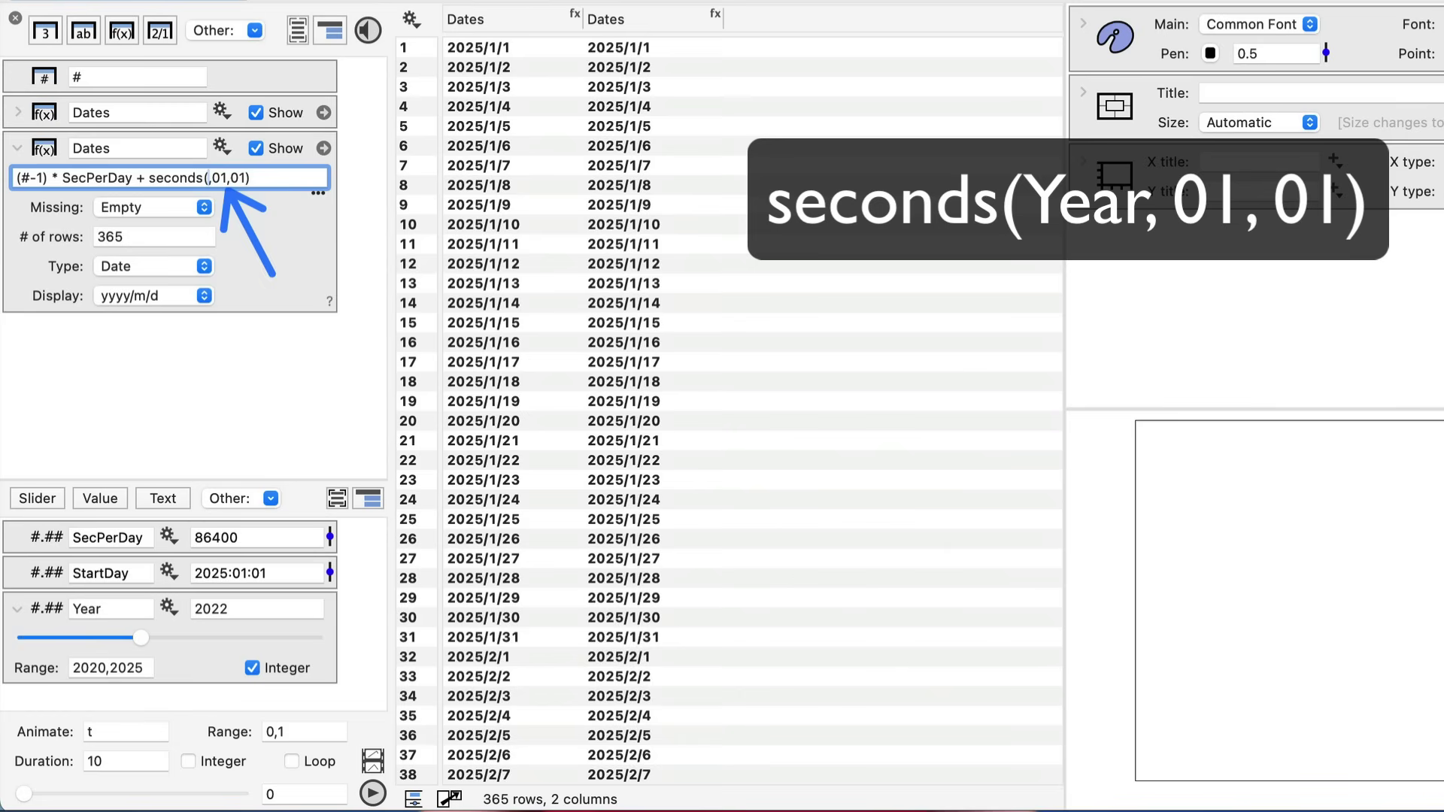
{"action": "type", "text": "Year"}
{"action": "key", "text": "Return"}
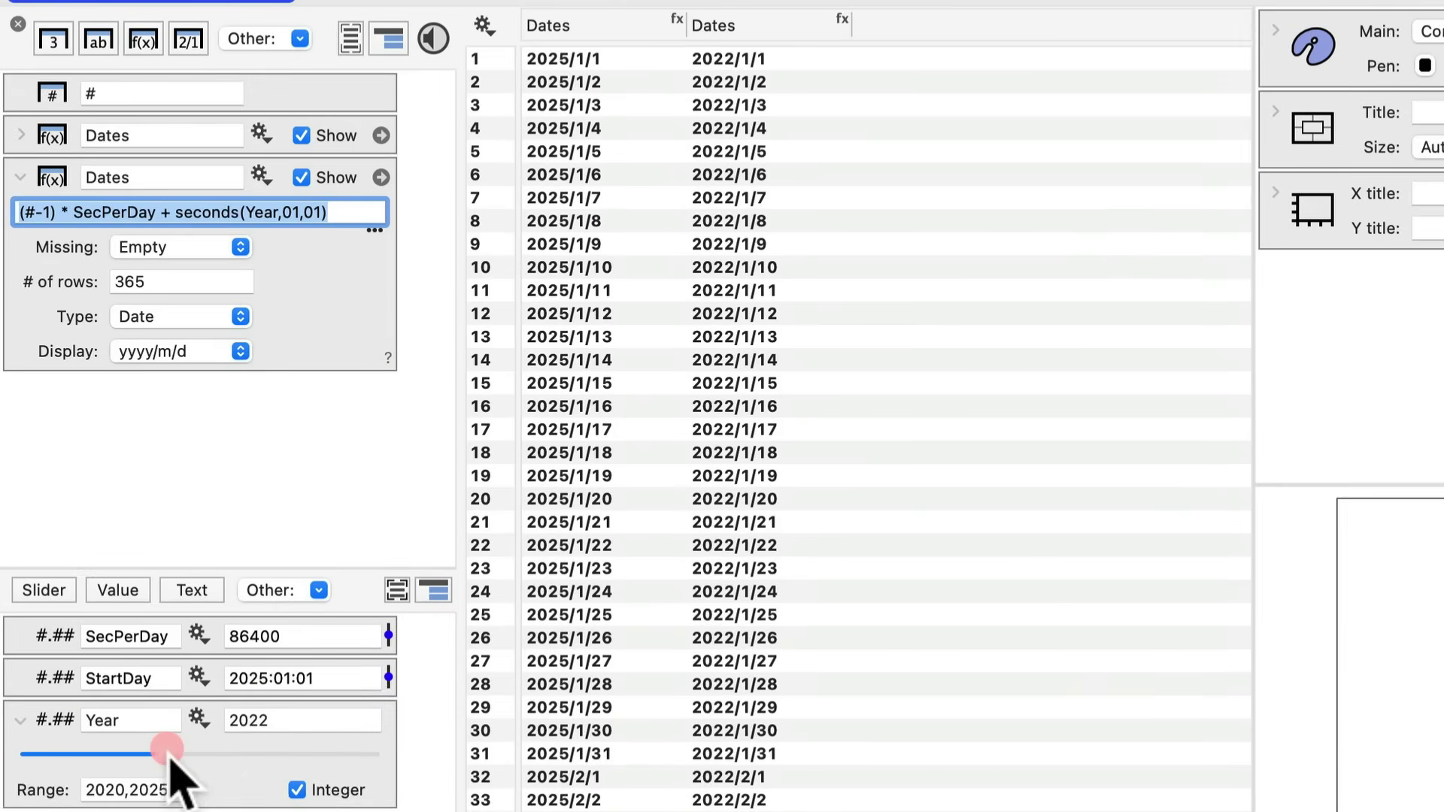
{"action": "left_click_drag", "start_coordinate": [167, 752], "coordinate": [300, 752]}
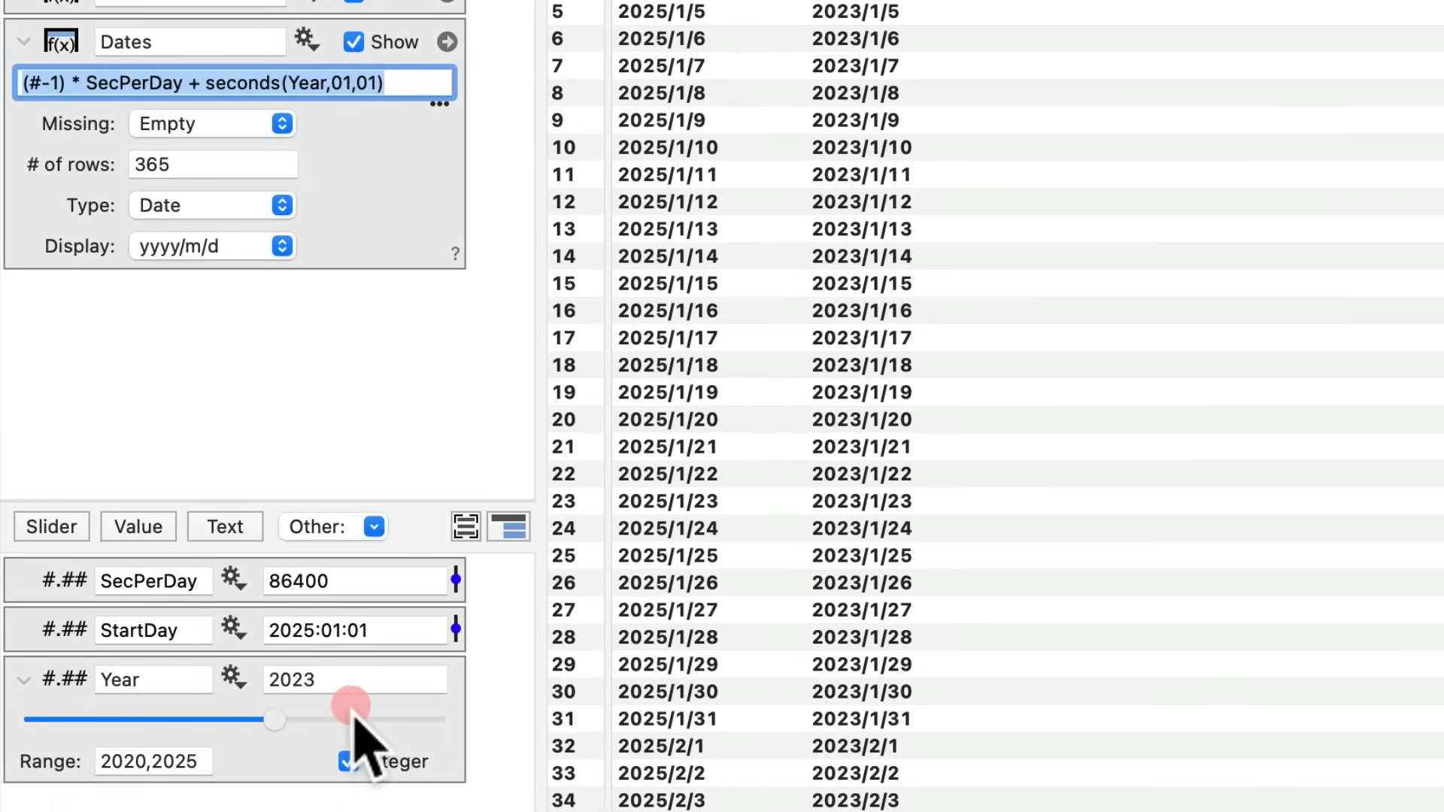